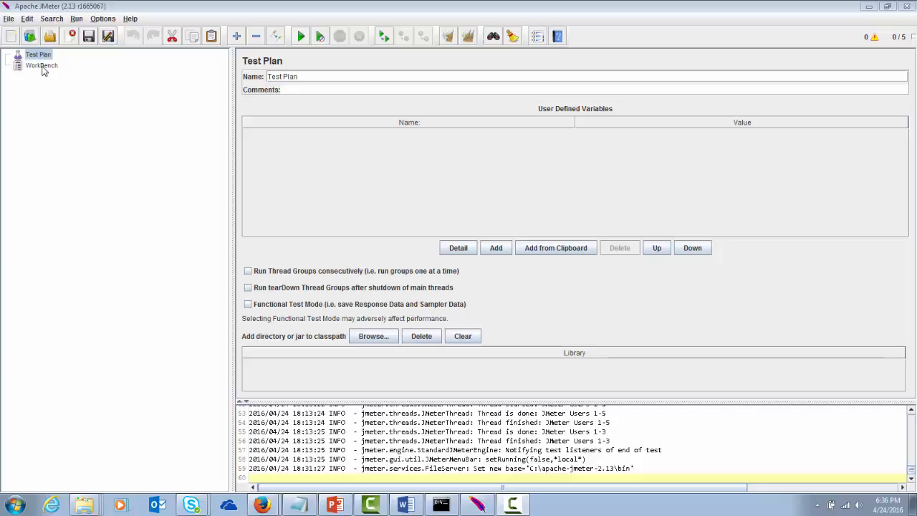
{"action": "left_click", "coordinate": [41, 65]}
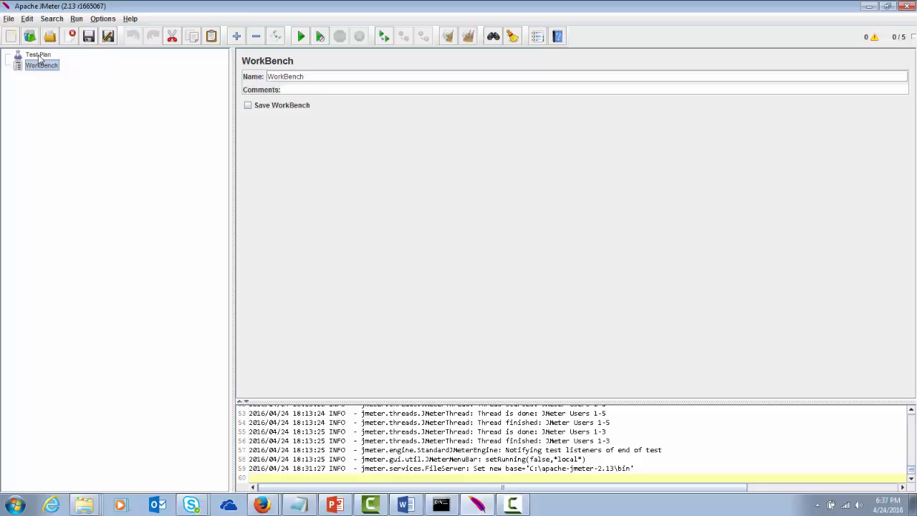
{"action": "left_click", "coordinate": [39, 55]}
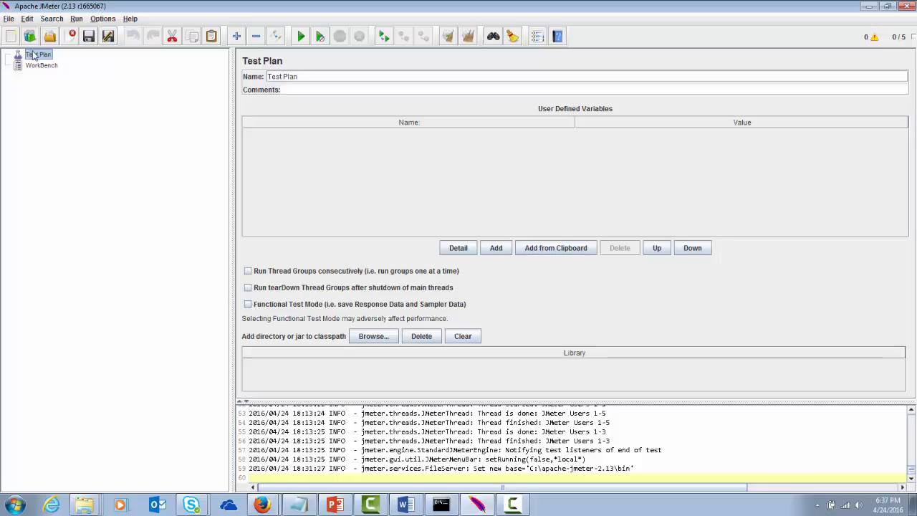
- Add a Thread Group under the Test Plan from the Threads (Users) menu
{"action": "right_click", "coordinate": [38, 56]}
{"action": "mouse_move", "coordinate": [52, 63]}
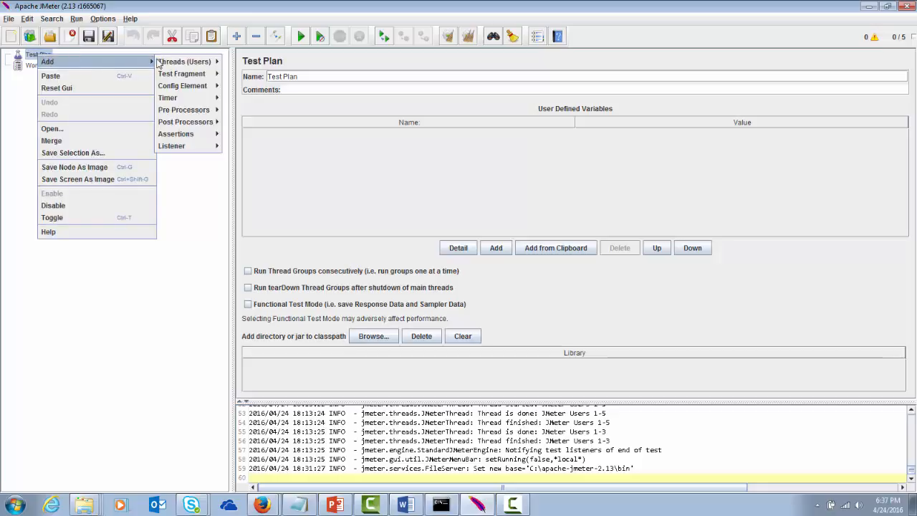
{"action": "mouse_move", "coordinate": [163, 63]}
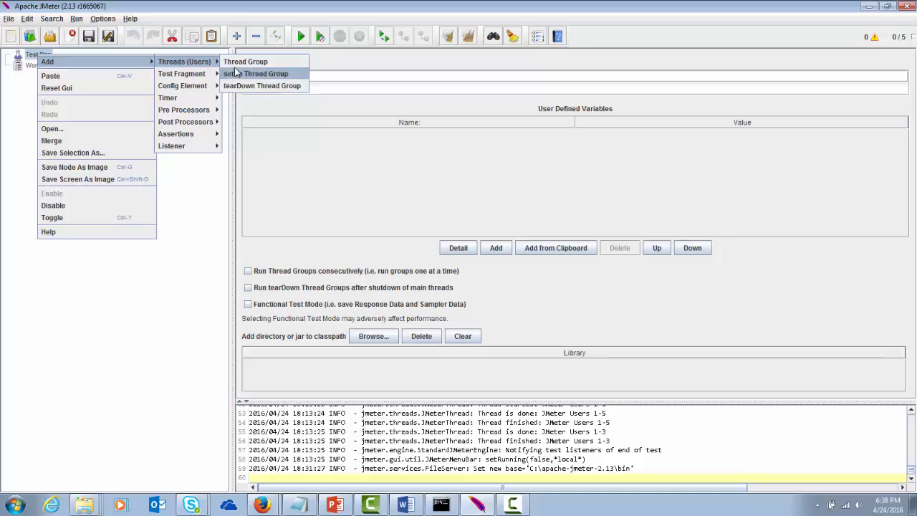
{"action": "left_click", "coordinate": [241, 62]}
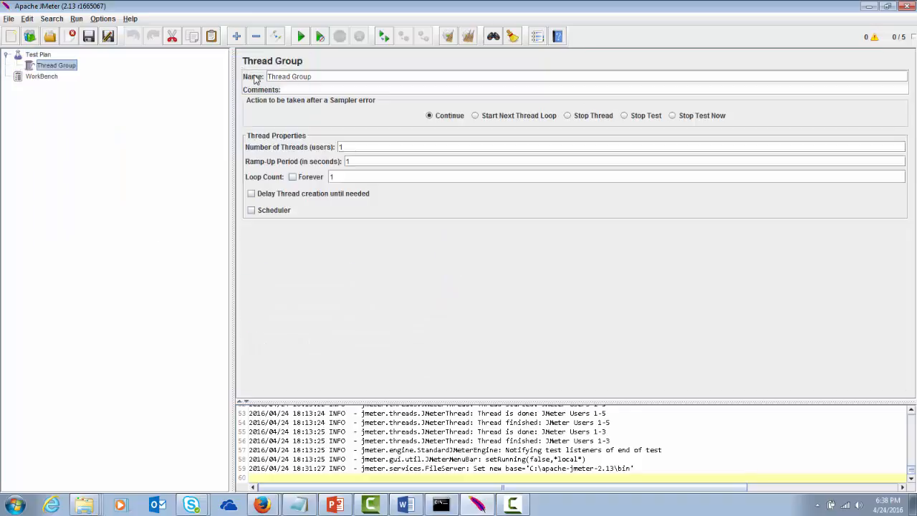
- Name the thread group 'JMeter Users', with Number of Threads 5 and Ramp-Up Period 5
{"action": "left_click", "coordinate": [319, 75]}
{"action": "key", "text": "BackSpace"}
{"action": "key", "text": "BackSpace"}
{"action": "key", "text": "BackSpace"}
{"action": "key", "text": "BackSpace"}
{"action": "key", "text": "BackSpace"}
{"action": "key", "text": "BackSpace"}
{"action": "key", "text": "BackSpace"}
{"action": "key", "text": "BackSpace"}
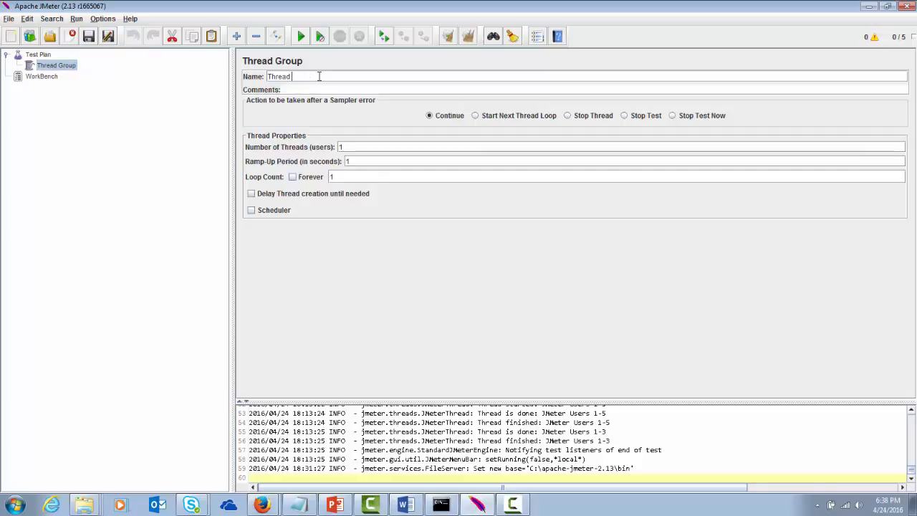
{"action": "key", "text": "BackSpace"}
{"action": "key", "text": "BackSpace"}
{"action": "key", "text": "BackSpace"}
{"action": "key", "text": "BackSpace"}
{"action": "type", "text": "JMeter Users"}
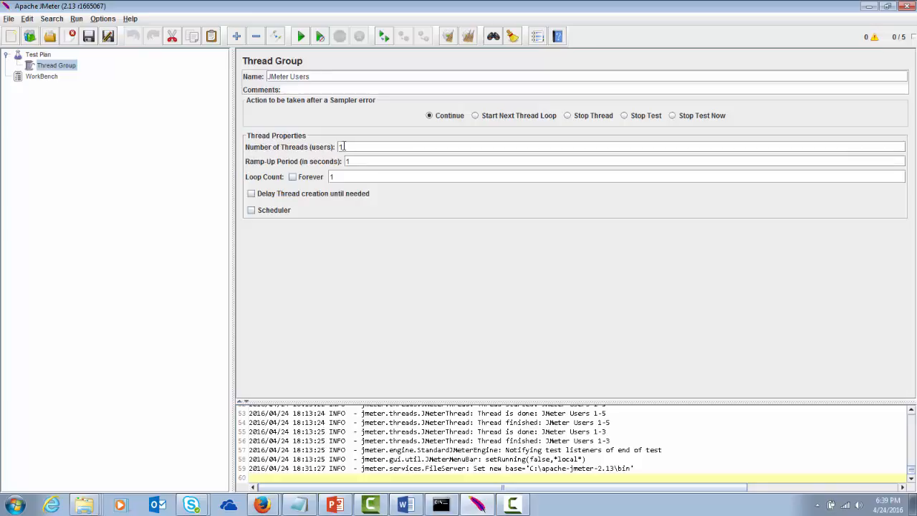
{"action": "left_click", "coordinate": [343, 146]}
{"action": "key", "text": "BackSpace"}
{"action": "type", "text": "5"}
{"action": "left_click", "coordinate": [352, 162]}
{"action": "key", "text": "BackSpace"}
{"action": "type", "text": "5"}
- Leave Forever unticked, set Loop Count to 1, and enable the Scheduler
{"action": "left_click", "coordinate": [292, 177]}
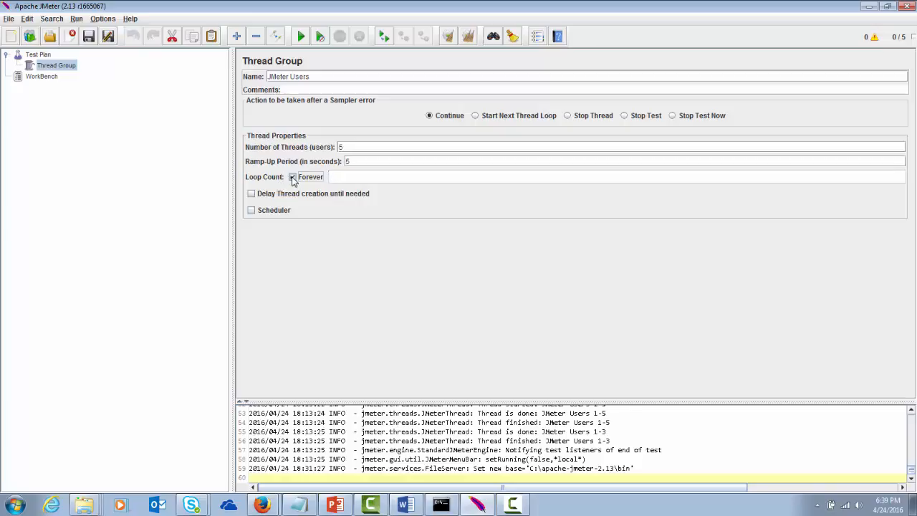
{"action": "left_click", "coordinate": [292, 179]}
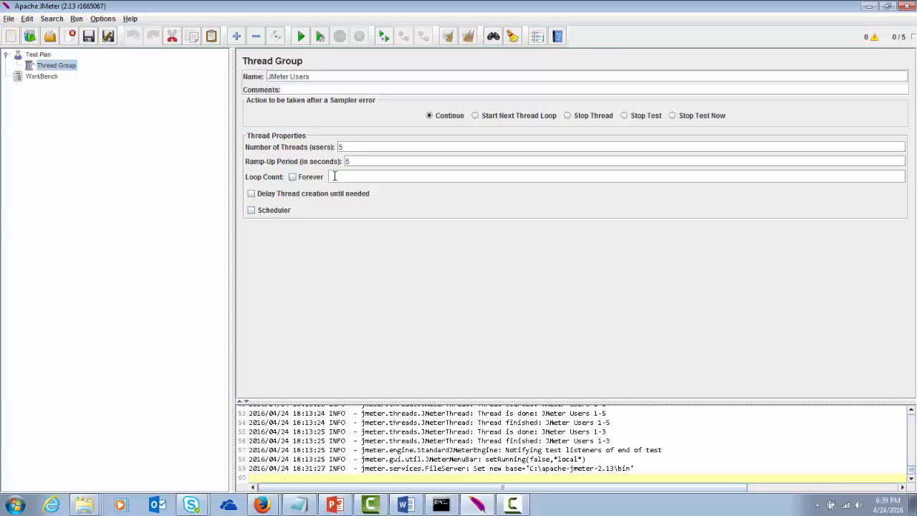
{"action": "type", "text": "1"}
{"action": "left_click", "coordinate": [252, 211]}
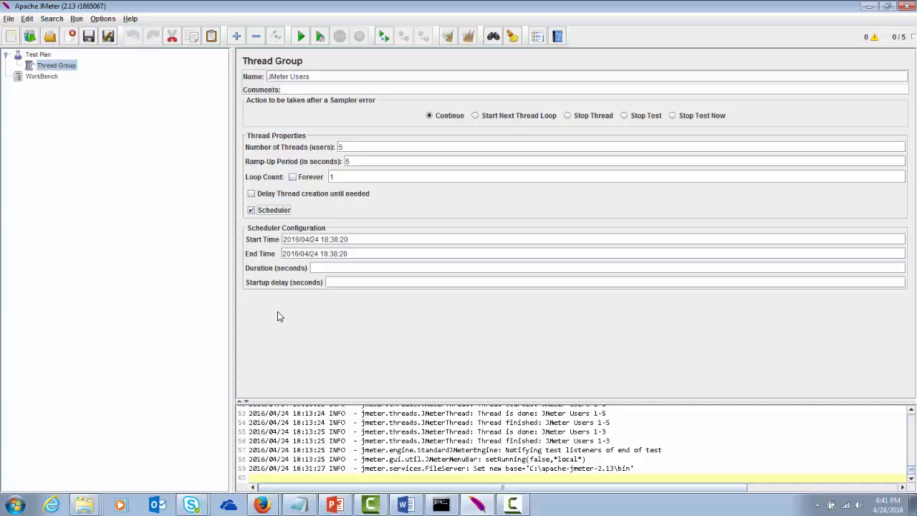
- Add an HTTP Request Defaults config element under the JMeter Users thread group
{"action": "right_click", "coordinate": [60, 66]}
{"action": "mouse_move", "coordinate": [71, 71]}
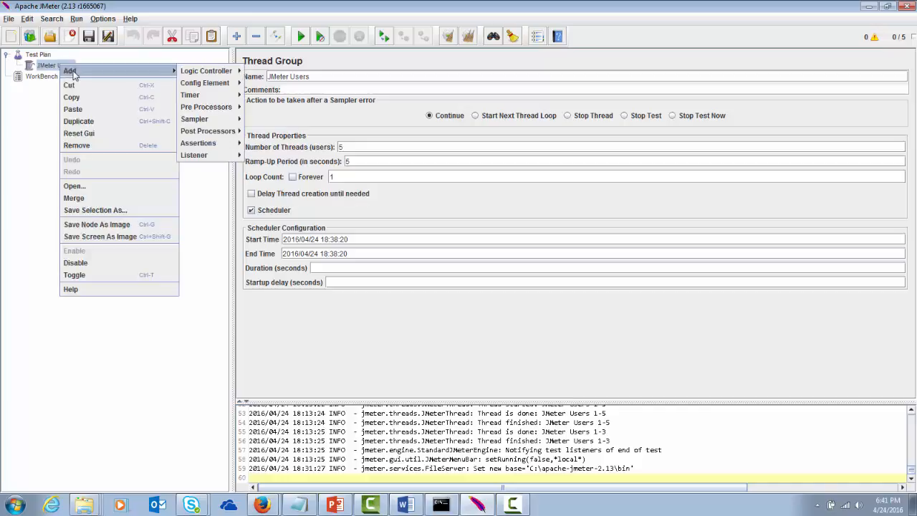
{"action": "mouse_move", "coordinate": [191, 83]}
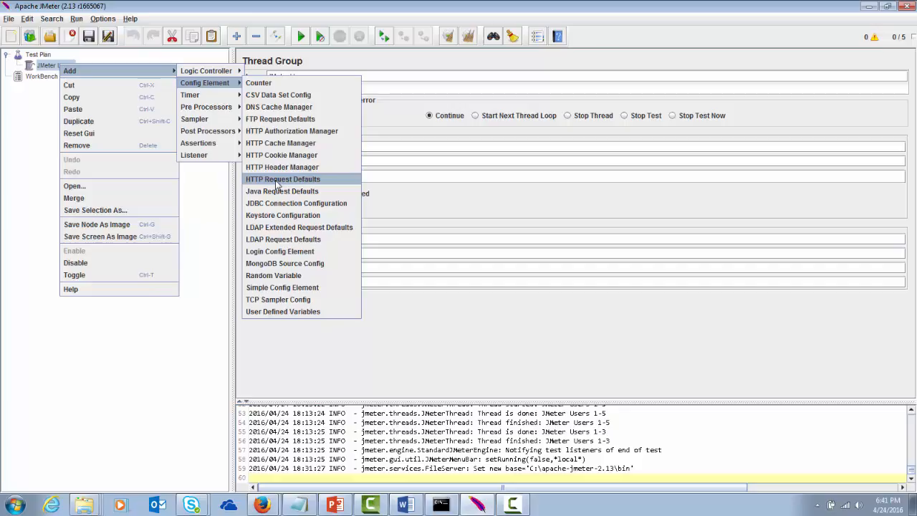
{"action": "left_click", "coordinate": [278, 181]}
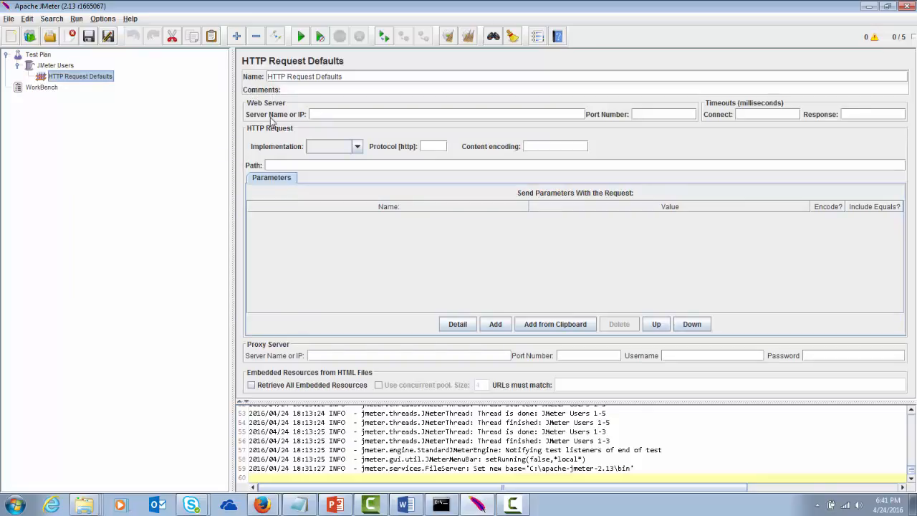
- Enter jmeter.apache.org as the Server Name or IP in HTTP Request Defaults
{"action": "left_click", "coordinate": [315, 114]}
{"action": "type", "text": "neter"}
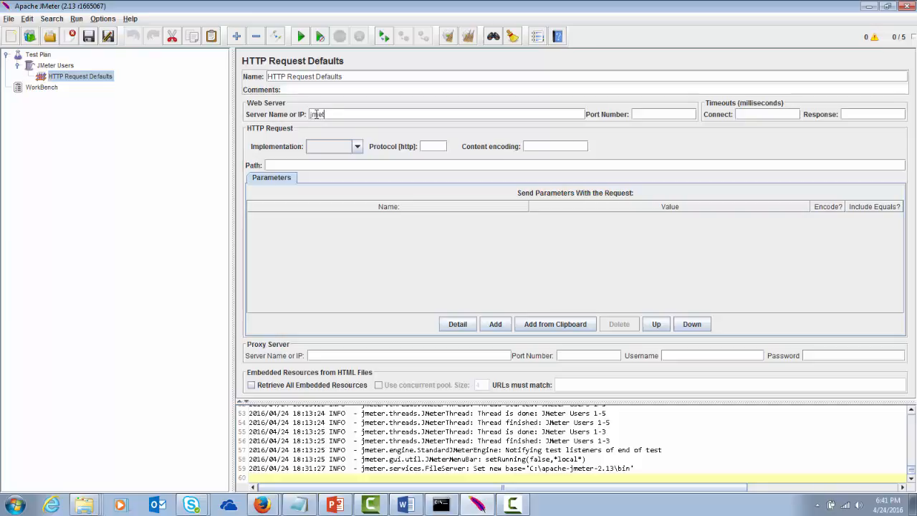
{"action": "type", "text": "pache.org"}
- Add an HTTP Request sampler under the JMeter Users thread group
{"action": "left_click", "coordinate": [67, 68]}
{"action": "right_click", "coordinate": [67, 68]}
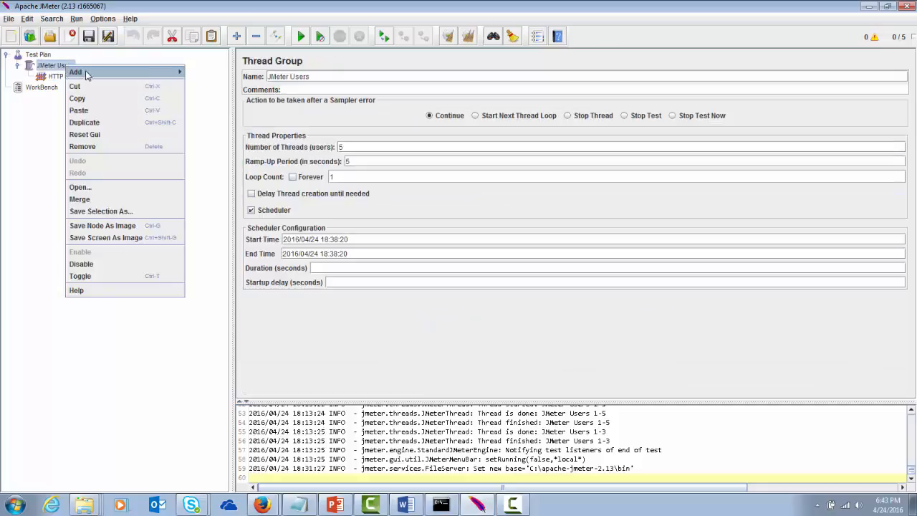
{"action": "mouse_move", "coordinate": [91, 73]}
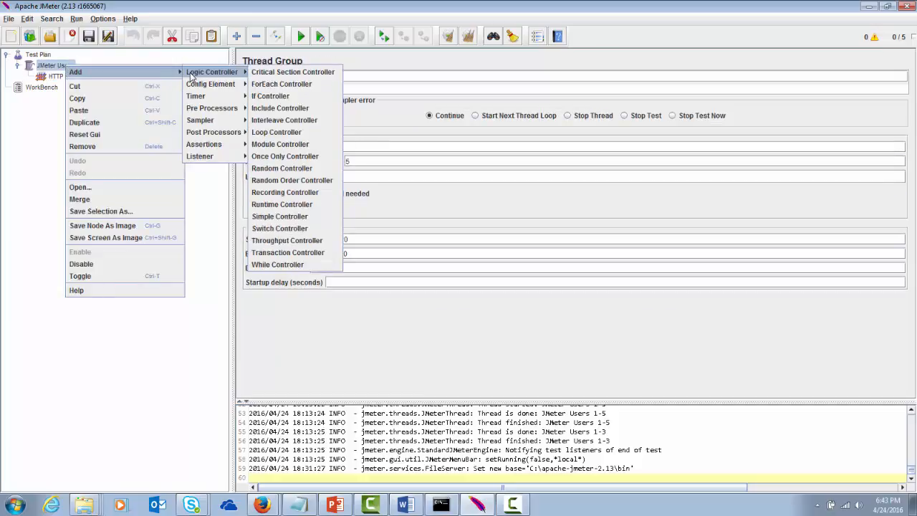
{"action": "mouse_move", "coordinate": [215, 122]}
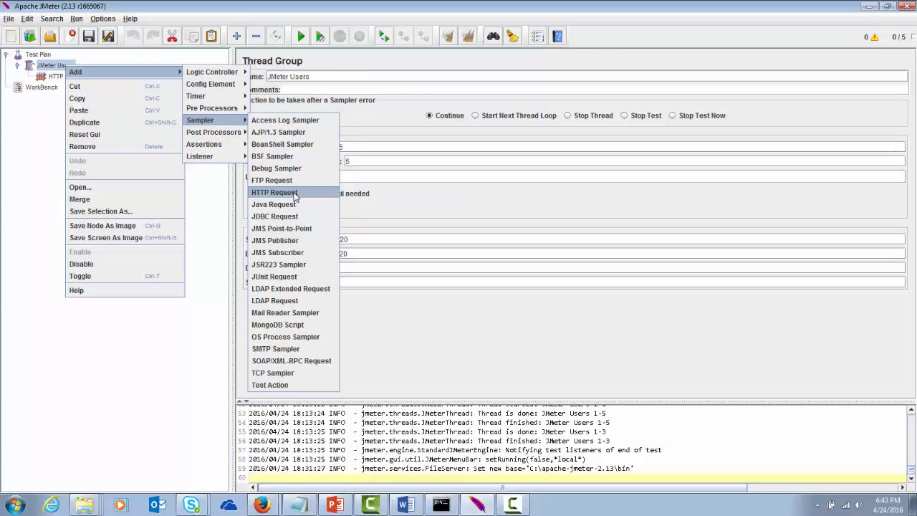
{"action": "left_click", "coordinate": [294, 196]}
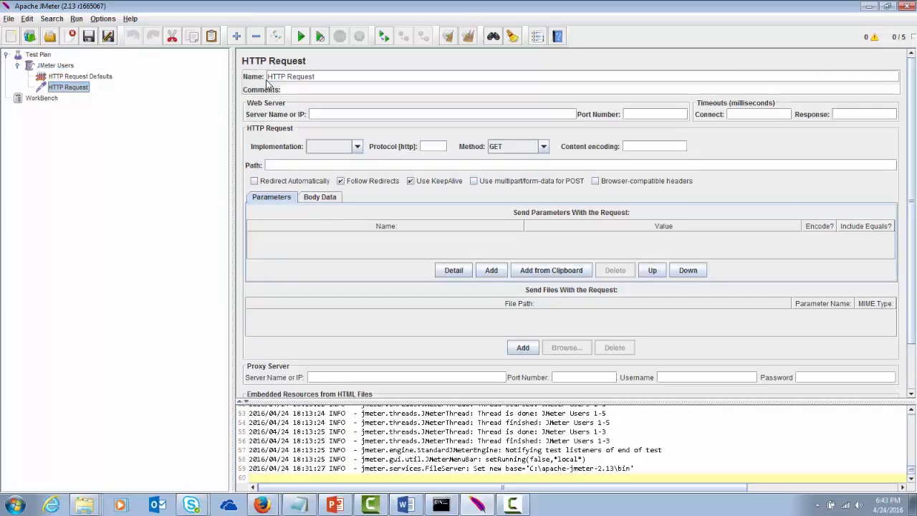
- Name the sampler 'Home Page' and set its Path to /
{"action": "left_click", "coordinate": [320, 76]}
{"action": "key", "text": "BackSpace"}
{"action": "key", "text": "BackSpace"}
{"action": "key", "text": "BackSpace"}
{"action": "key", "text": "BackSpace"}
{"action": "key", "text": "BackSpace"}
{"action": "key", "text": "BackSpace"}
{"action": "key", "text": "BackSpace"}
{"action": "key", "text": "BackSpace"}
{"action": "key", "text": "BackSpace"}
{"action": "key", "text": "BackSpace"}
{"action": "key", "text": "BackSpace"}
{"action": "type", "text": "ome Page"}
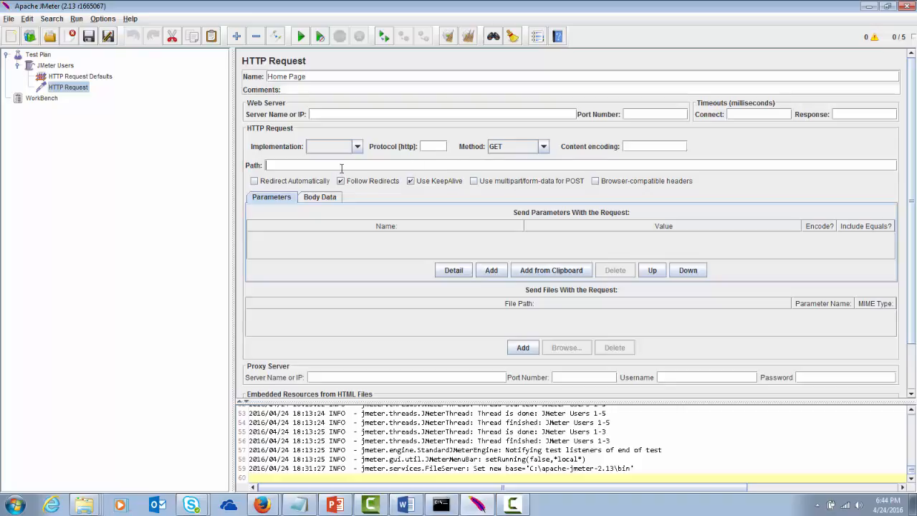
{"action": "type", "text": "/"}
{"action": "left_click", "coordinate": [910, 395]}
{"action": "left_click", "coordinate": [910, 396]}
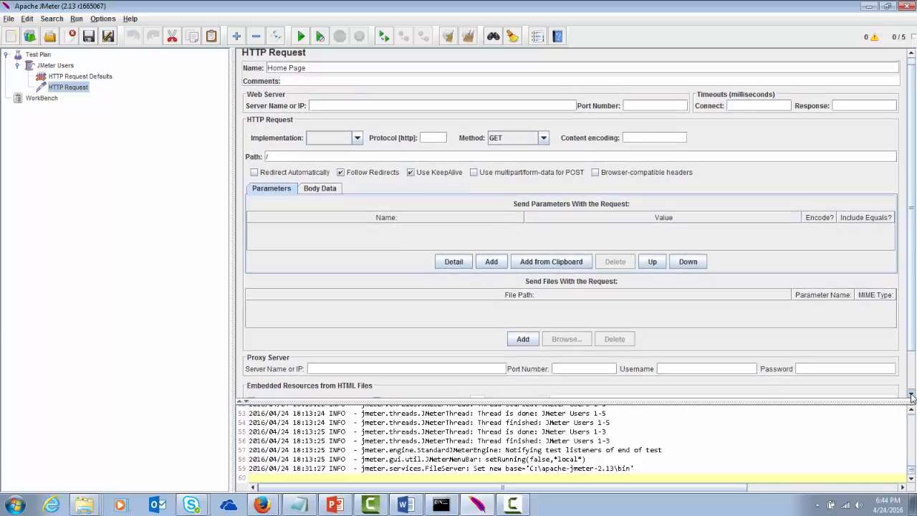
{"action": "left_click", "coordinate": [910, 54]}
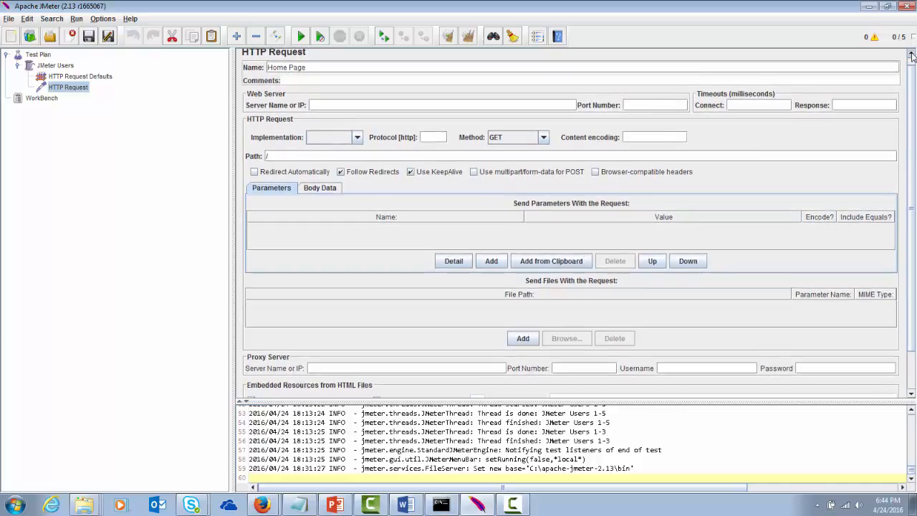
{"action": "left_click", "coordinate": [911, 55]}
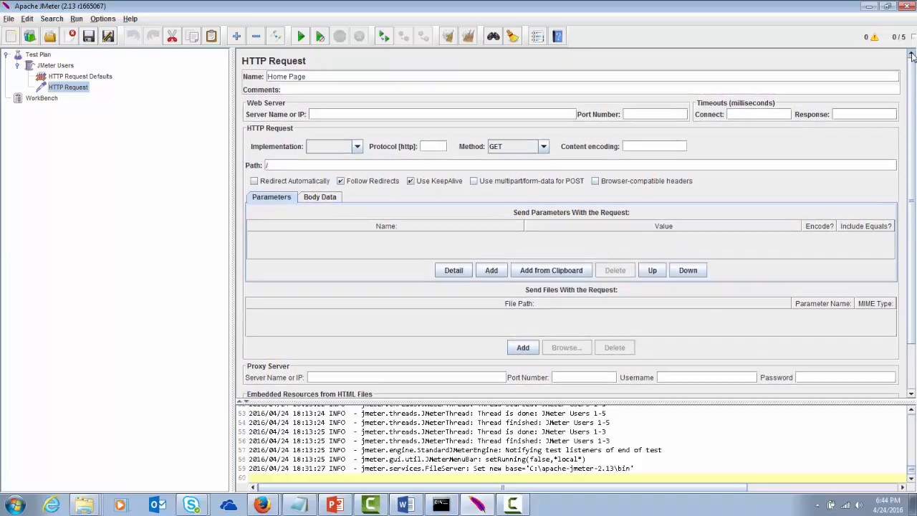
- Add another HTTP Request sampler under JMeter Users
{"action": "left_click", "coordinate": [61, 67]}
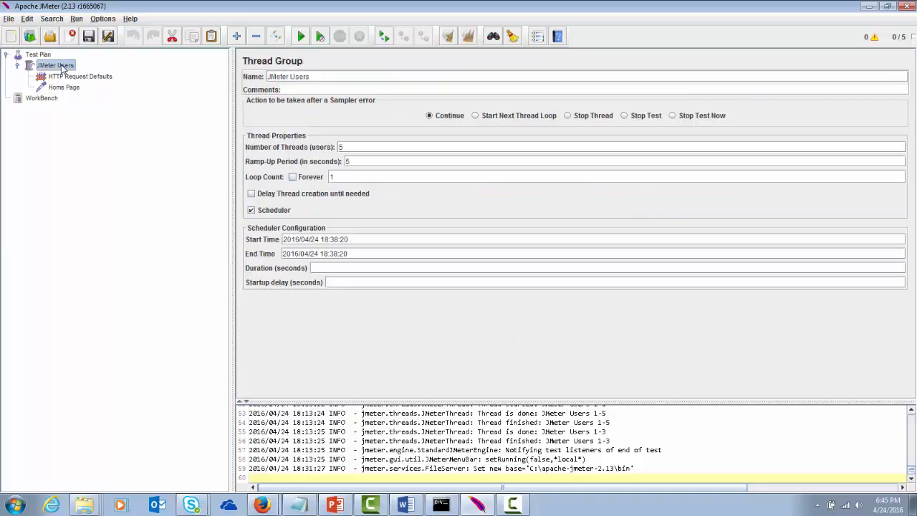
{"action": "right_click", "coordinate": [61, 67]}
{"action": "mouse_move", "coordinate": [94, 72]}
{"action": "mouse_move", "coordinate": [195, 77]}
{"action": "mouse_move", "coordinate": [208, 120]}
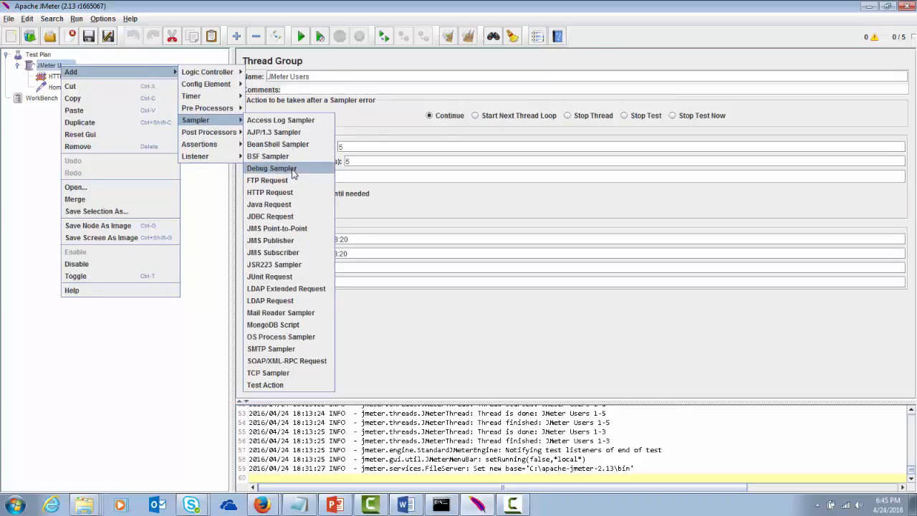
{"action": "left_click", "coordinate": [297, 192]}
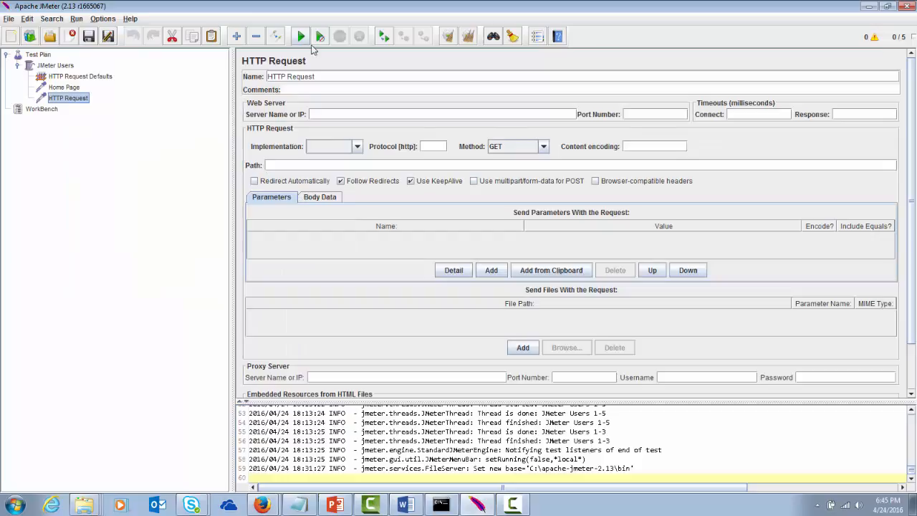
- Replace the new sampler's name with 'Changes'
{"action": "left_click", "coordinate": [320, 76]}
{"action": "key", "text": "BackSpace"}
{"action": "key", "text": "BackSpace"}
{"action": "key", "text": "BackSpace"}
{"action": "key", "text": "BackSpace"}
{"action": "key", "text": "BackSpace"}
{"action": "key", "text": "BackSpace"}
{"action": "key", "text": "BackSpace"}
{"action": "key", "text": "BackSpace"}
{"action": "key", "text": "BackSpace"}
{"action": "key", "text": "BackSpace"}
{"action": "key", "text": "BackSpace"}
{"action": "key", "text": "BackSpace"}
{"action": "type", "text": "Change"}
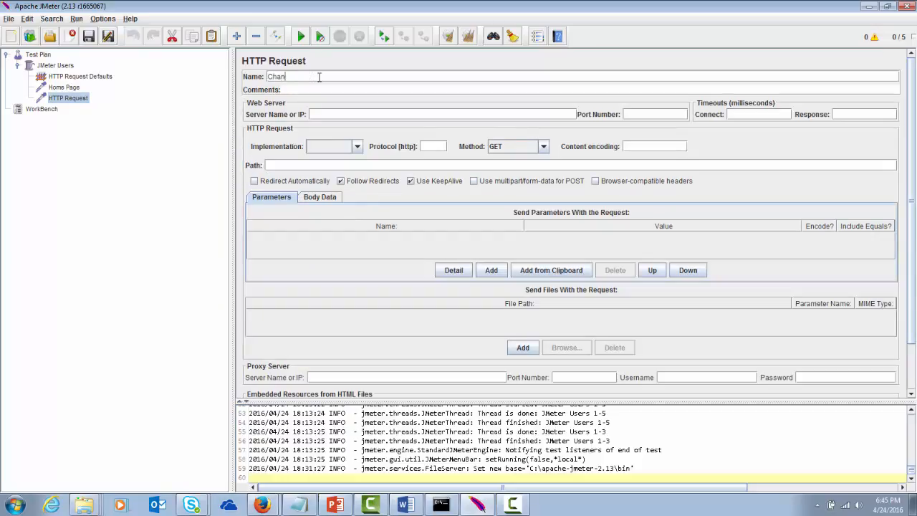
{"action": "type", "text": "s"}
- From JMeter Users' Listener menu, add Graph Results and then View Results in Table
{"action": "left_click", "coordinate": [62, 69]}
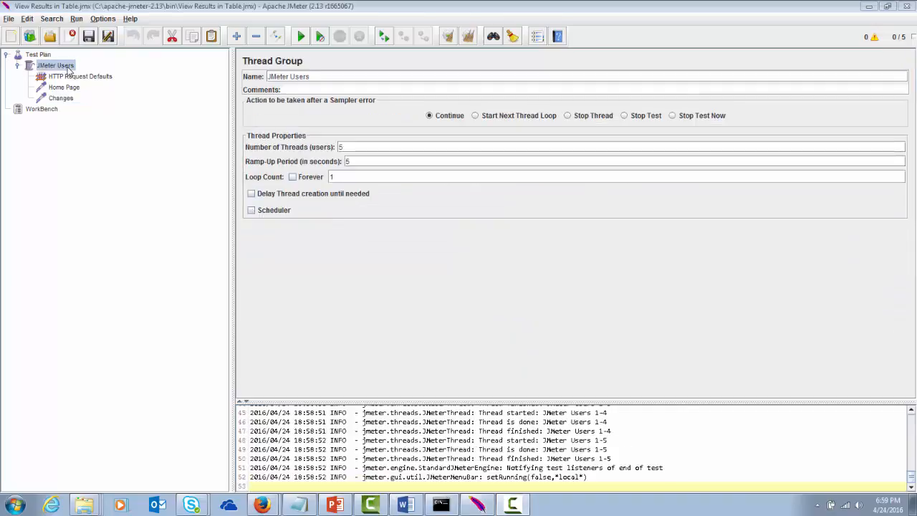
{"action": "right_click", "coordinate": [68, 70]}
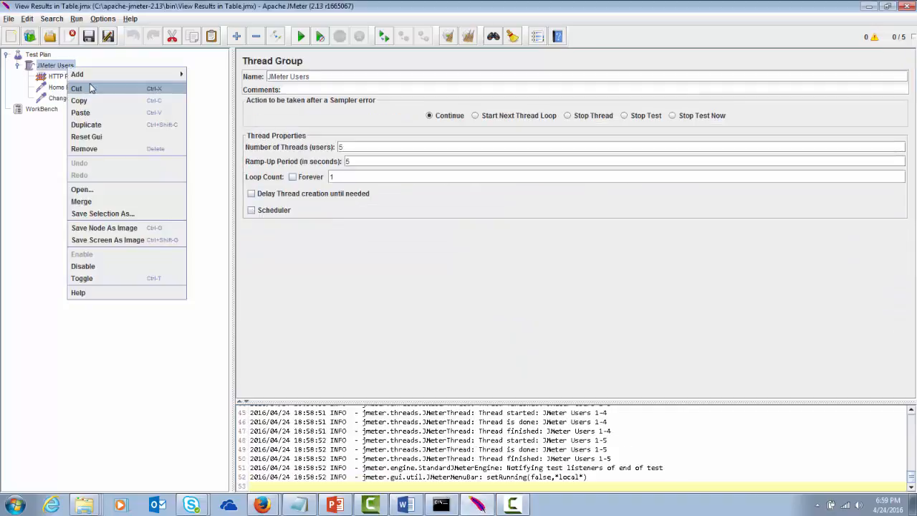
{"action": "mouse_move", "coordinate": [98, 75]}
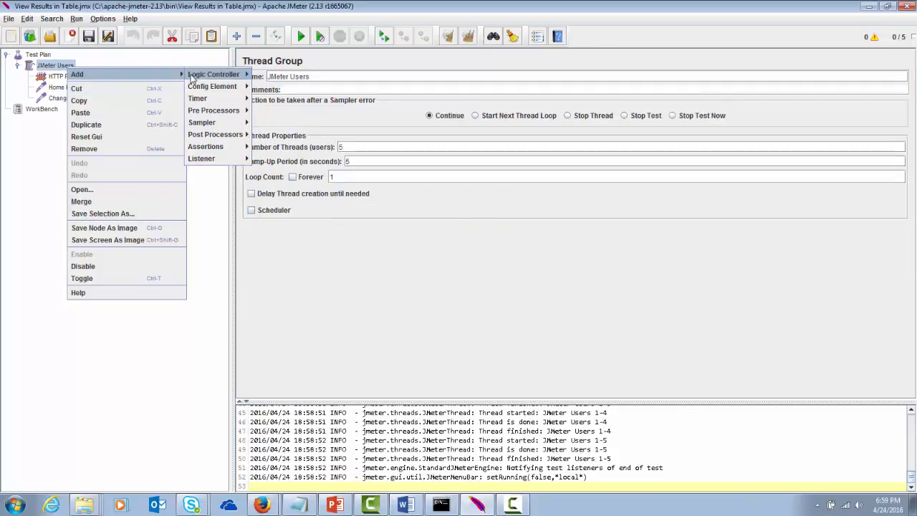
{"action": "mouse_move", "coordinate": [203, 158]}
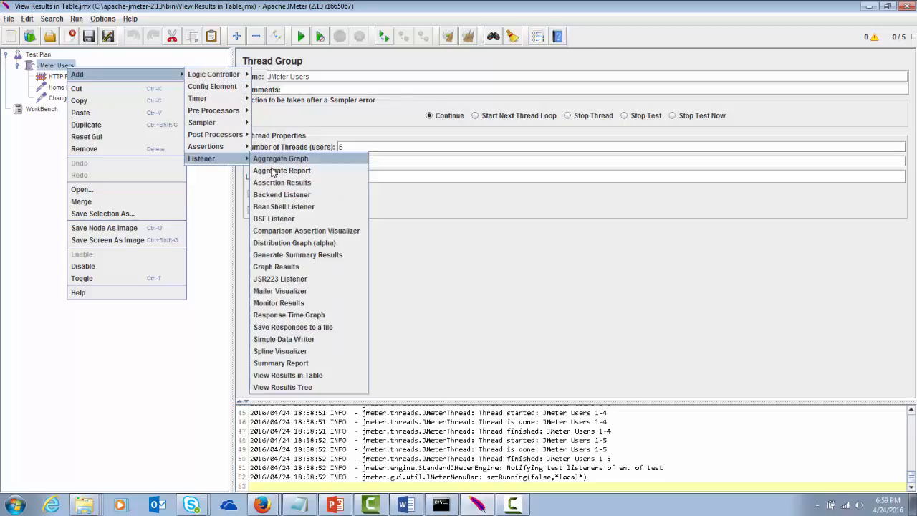
{"action": "left_click", "coordinate": [284, 268]}
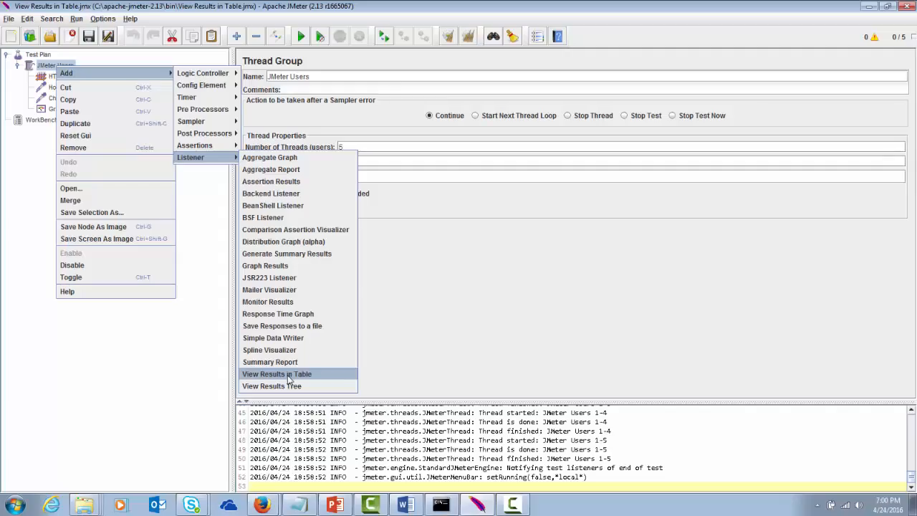
{"action": "left_click", "coordinate": [287, 374]}
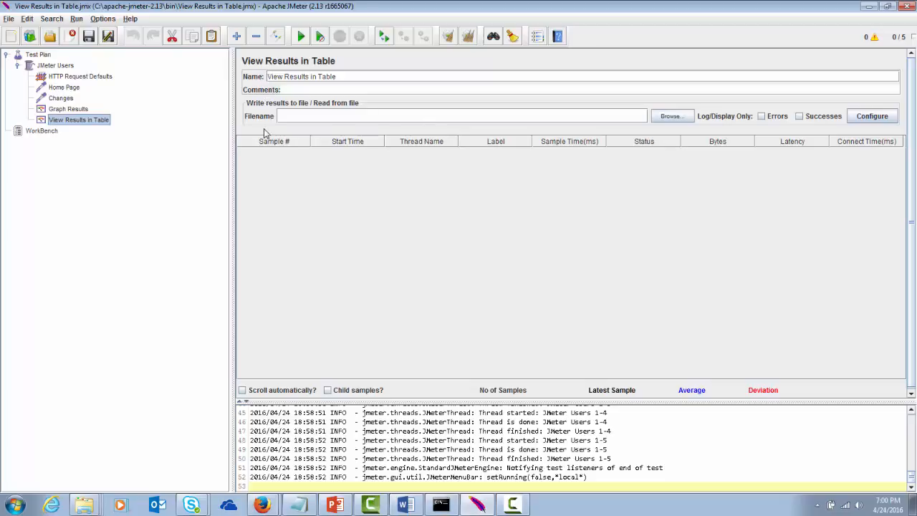
- Set View Results in Table to log Successes only, keep default save settings, and start the test
{"action": "left_click", "coordinate": [670, 116]}
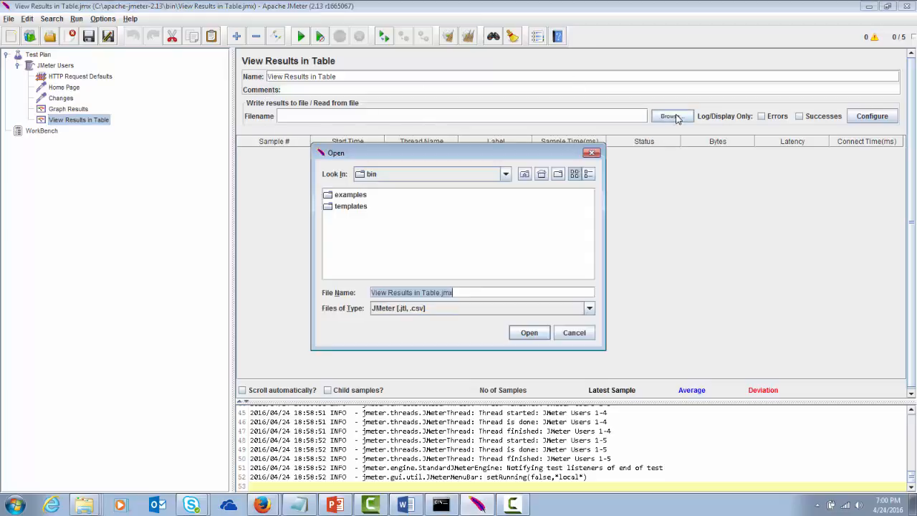
{"action": "left_click", "coordinate": [574, 333]}
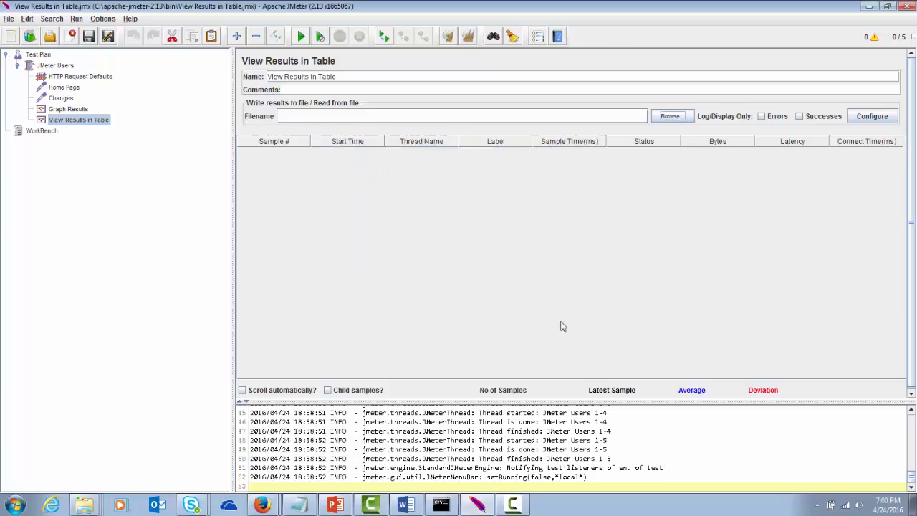
{"action": "left_click", "coordinate": [800, 117]}
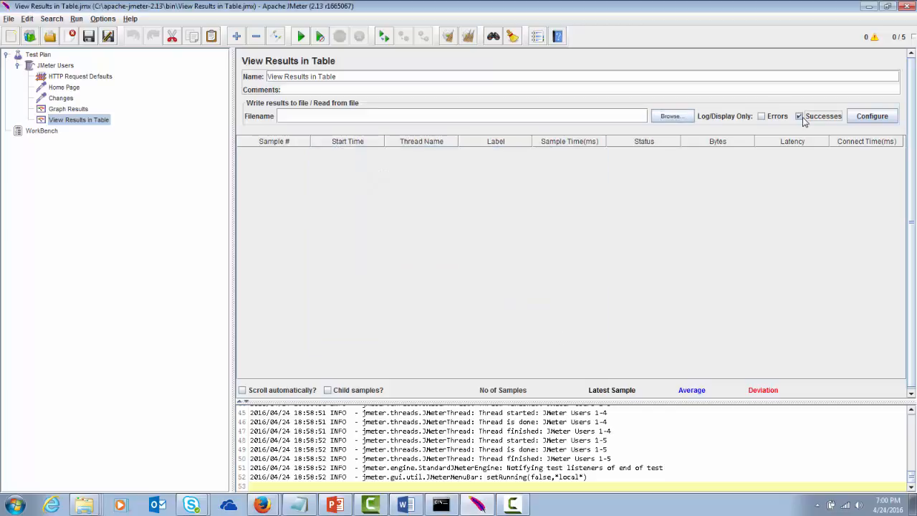
{"action": "left_click", "coordinate": [873, 118]}
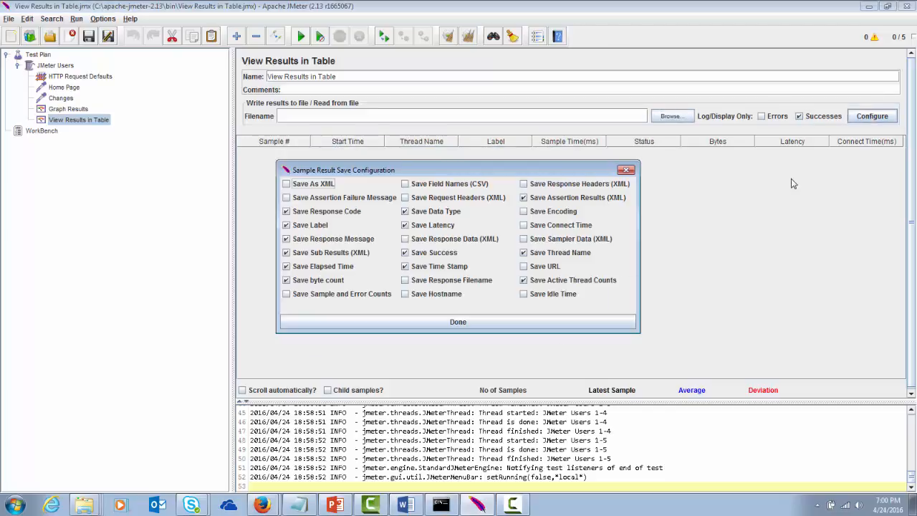
{"action": "left_click", "coordinate": [560, 323]}
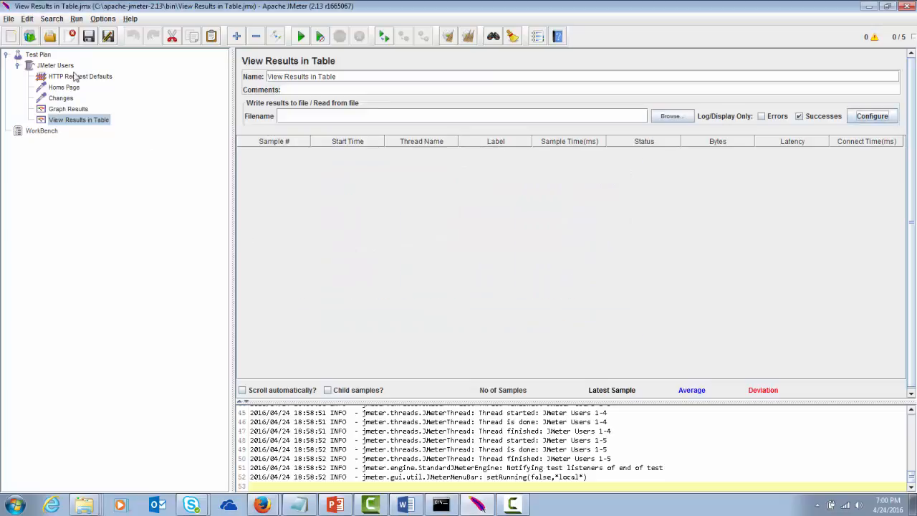
{"action": "left_click", "coordinate": [301, 35]}
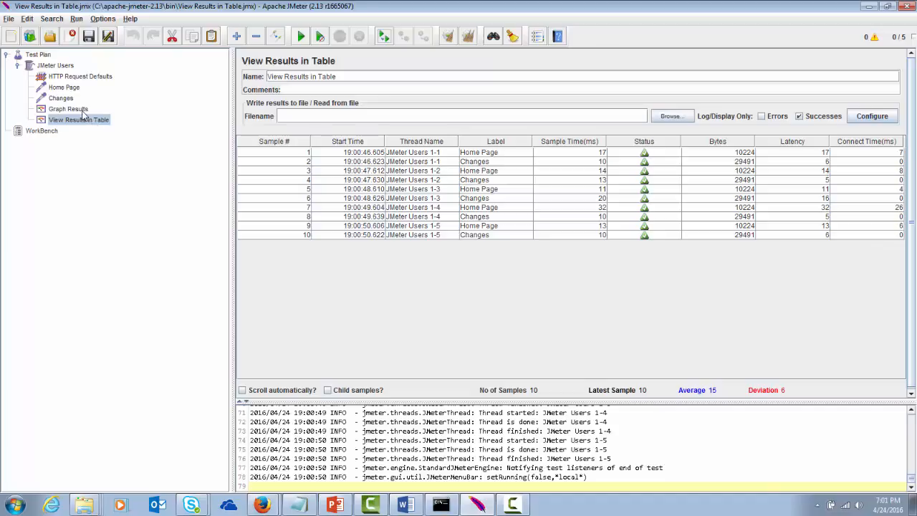
- Switch to Graph Results to see the run charted: 10 samples, 15 ms average
{"action": "left_click", "coordinate": [78, 109]}
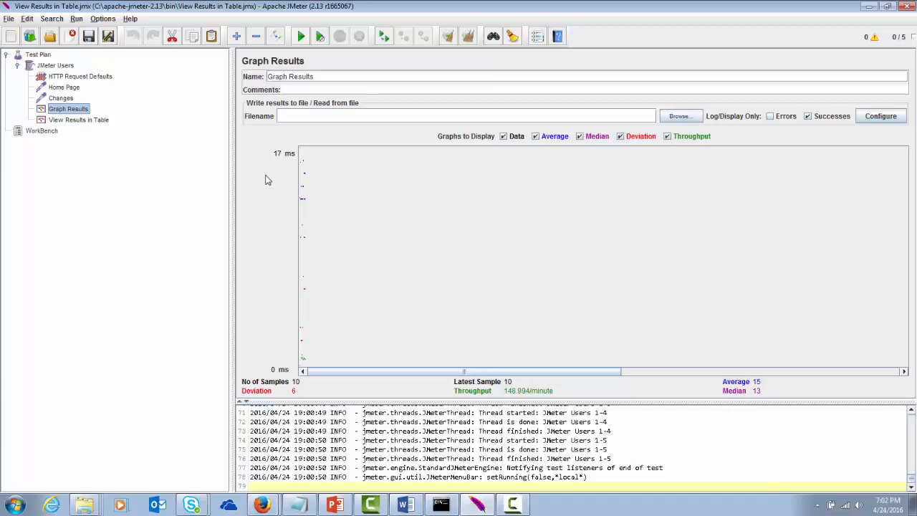
- Toggle the log viewer off and back on, then bring up the SMTP Sampler.jmx window
{"action": "left_click", "coordinate": [873, 42]}
{"action": "left_click", "coordinate": [872, 40]}
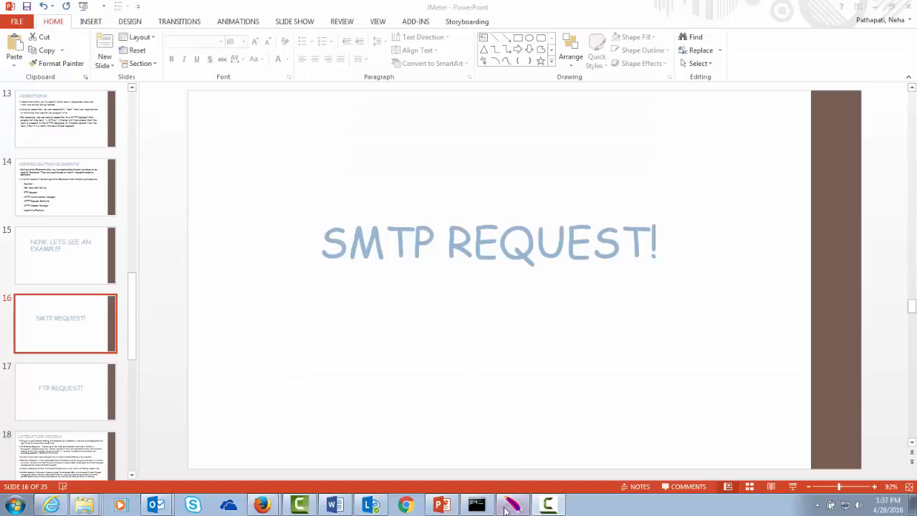
{"action": "mouse_move", "coordinate": [505, 507]}
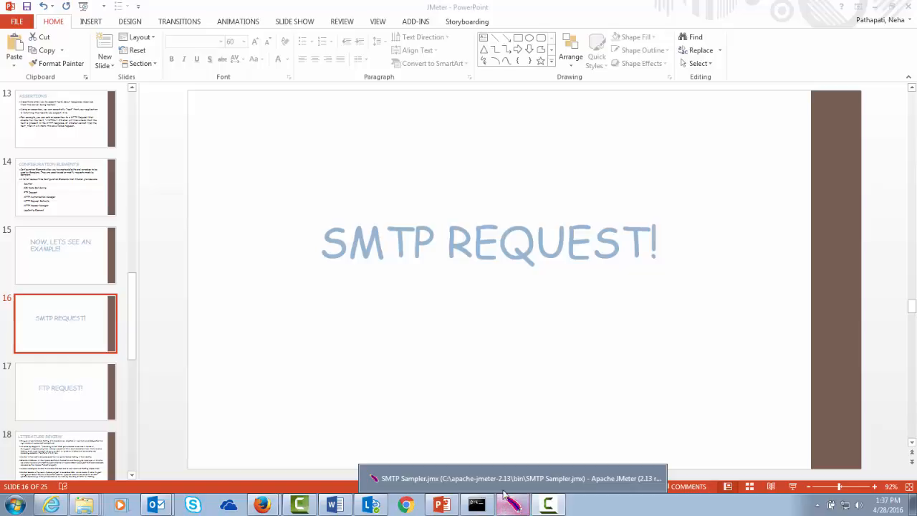
{"action": "left_click", "coordinate": [506, 508]}
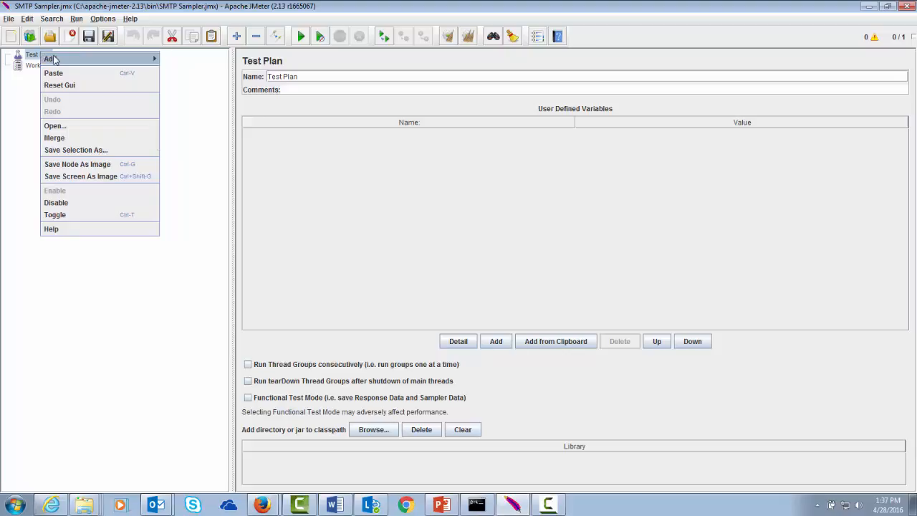
- Add a thread group named 'Gmail User' with 1 thread, 1-second ramp-up and 1 loop
{"action": "mouse_move", "coordinate": [144, 59]}
{"action": "mouse_move", "coordinate": [177, 61]}
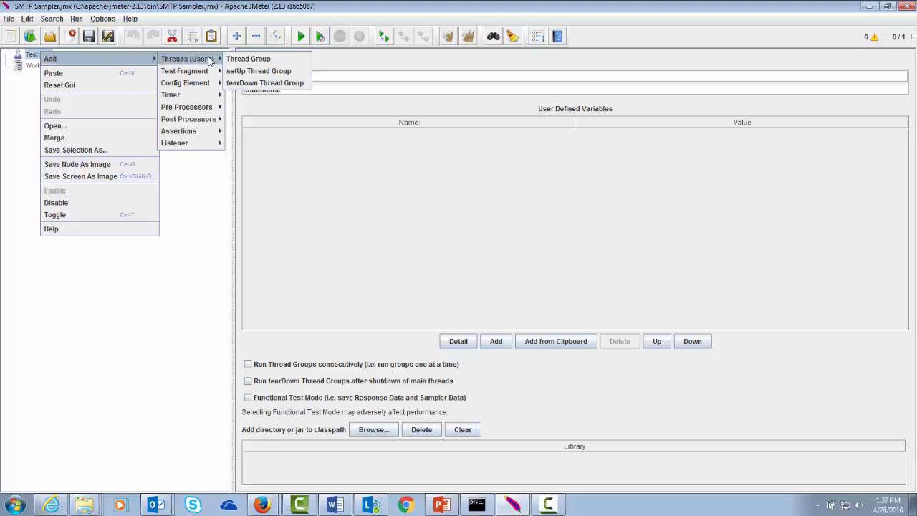
{"action": "left_click", "coordinate": [248, 58]}
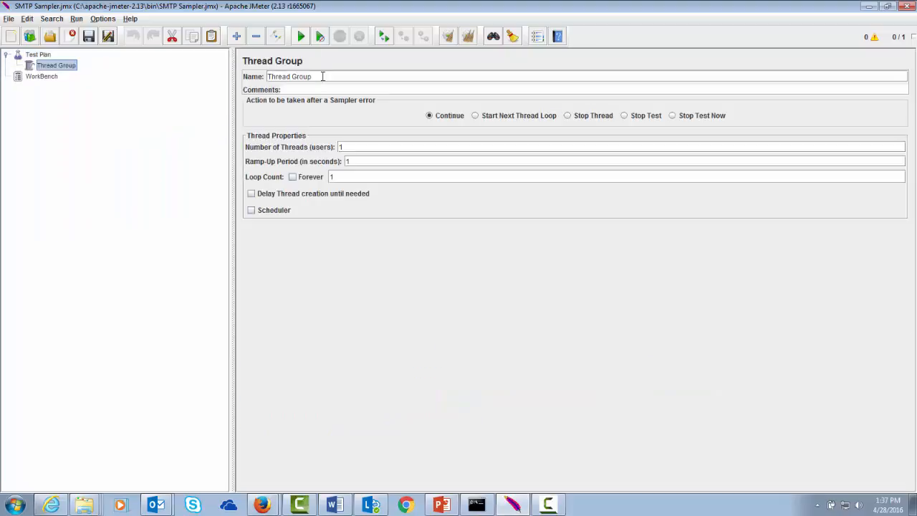
{"action": "key", "text": "BackSpace"}
{"action": "key", "text": "BackSpace"}
{"action": "key", "text": "BackSpace"}
{"action": "key", "text": "BackSpace"}
{"action": "key", "text": "BackSpace"}
{"action": "key", "text": "BackSpace"}
{"action": "key", "text": "BackSpace"}
{"action": "key", "text": "BackSpace"}
{"action": "key", "text": "BackSpace"}
{"action": "key", "text": "BackSpace"}
{"action": "key", "text": "BackSpace"}
{"action": "key", "text": "BackSpace"}
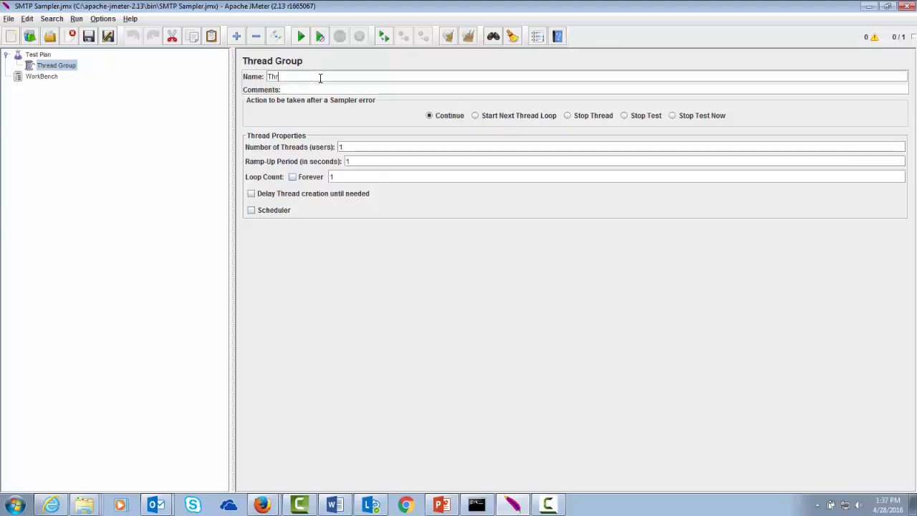
{"action": "type", "text": "Gmail User"}
{"action": "left_click", "coordinate": [354, 161]}
{"action": "left_click", "coordinate": [348, 176]}
- Add an SMTP Sampler under the Gmail User thread group
{"action": "right_click", "coordinate": [62, 69]}
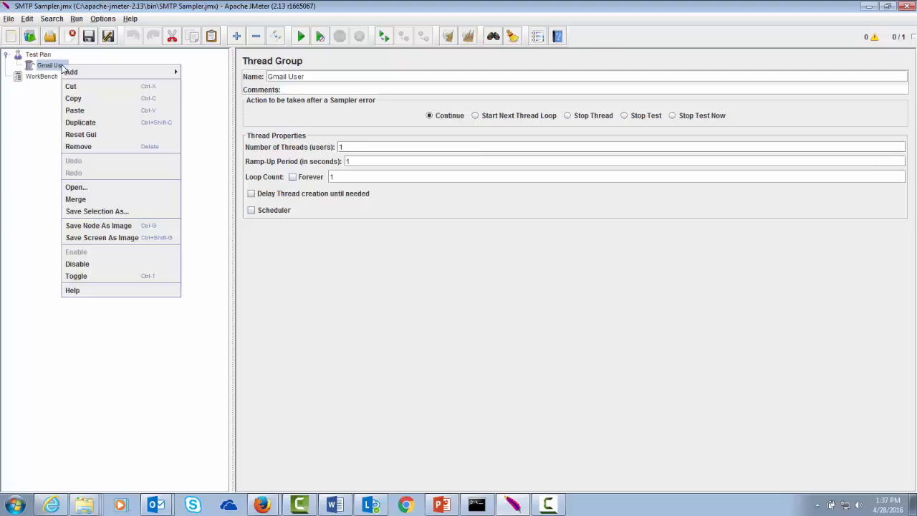
{"action": "mouse_move", "coordinate": [78, 73]}
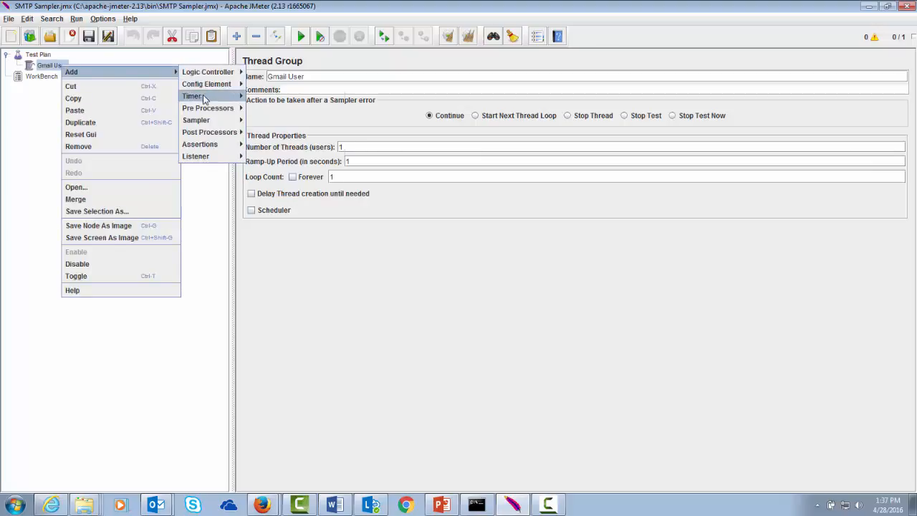
{"action": "mouse_move", "coordinate": [208, 122]}
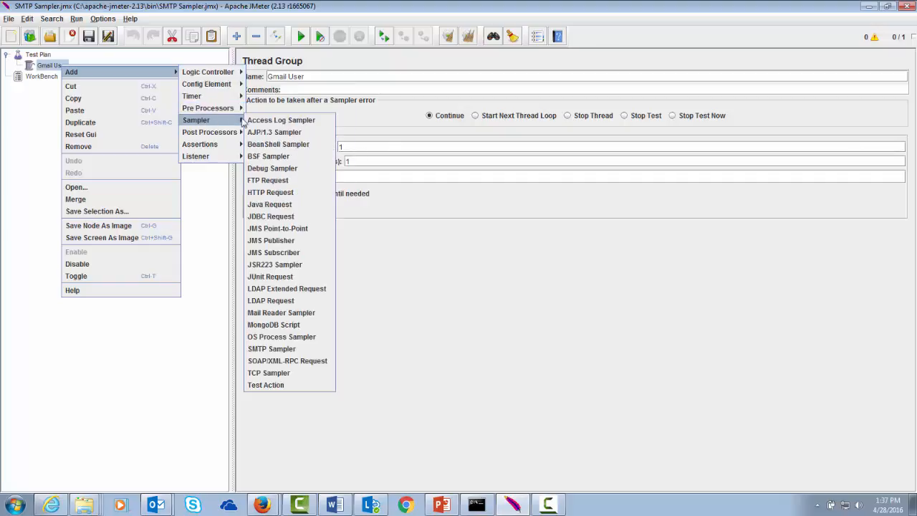
{"action": "left_click", "coordinate": [271, 348]}
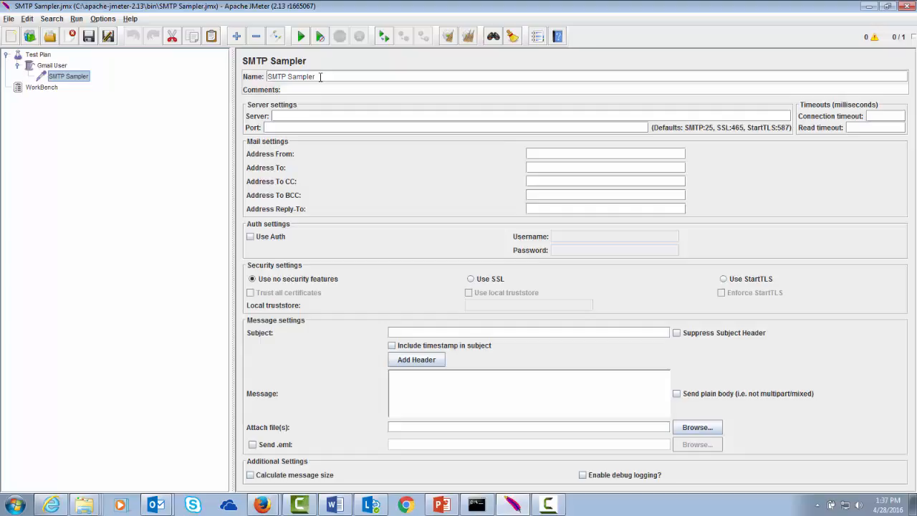
- Set server smtp.googlemail.com and port 587, and fill in the sender and recipient addresses
{"action": "left_click", "coordinate": [318, 77]}
{"action": "type", "text": "smtp.googlemail.com"}
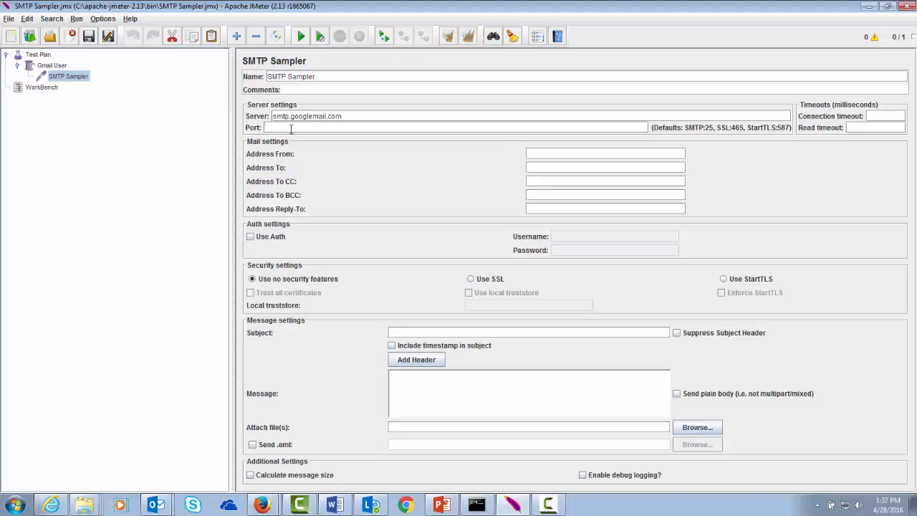
{"action": "left_click", "coordinate": [290, 128]}
{"action": "type", "text": "587"}
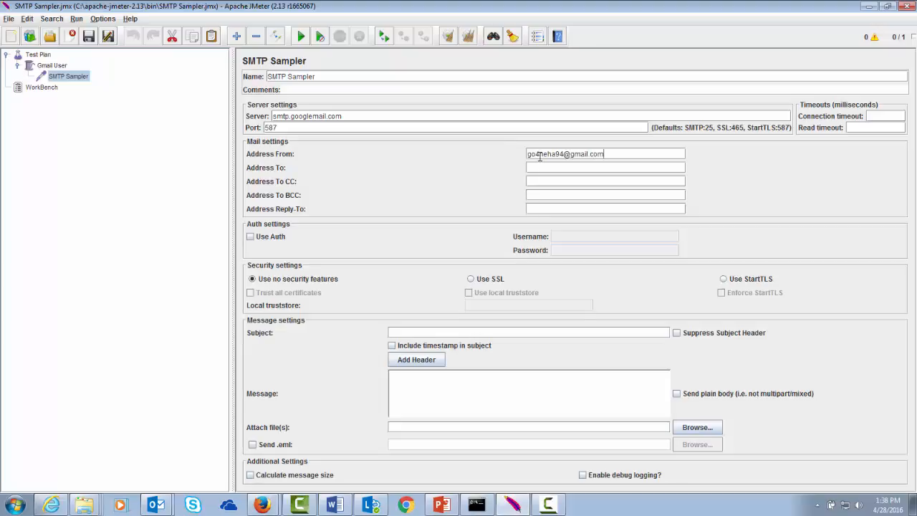
{"action": "left_click", "coordinate": [542, 167]}
{"action": "left_click", "coordinate": [537, 209]}
- Enable authentication with the Gmail login, use StartTLS, and enter subject 'JMeter SMTP Test' with message 'Test Mail'
{"action": "left_click", "coordinate": [249, 238]}
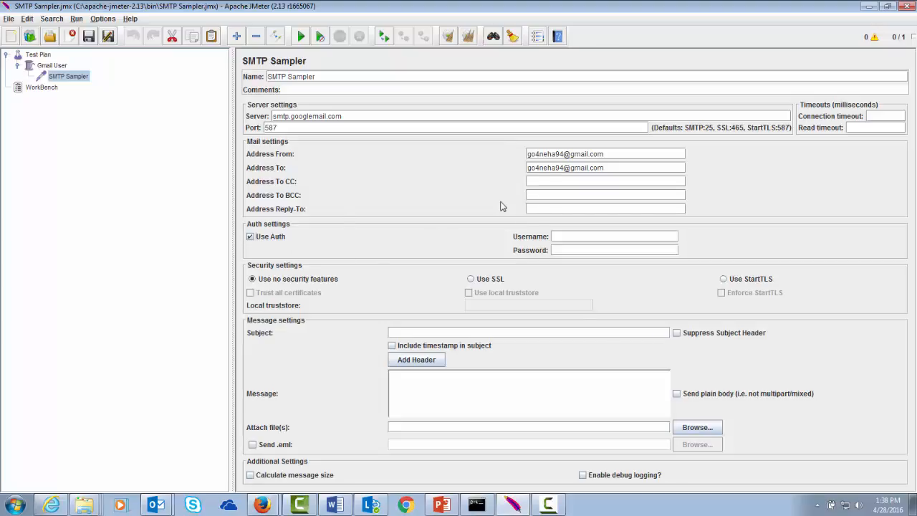
{"action": "left_click", "coordinate": [569, 235]}
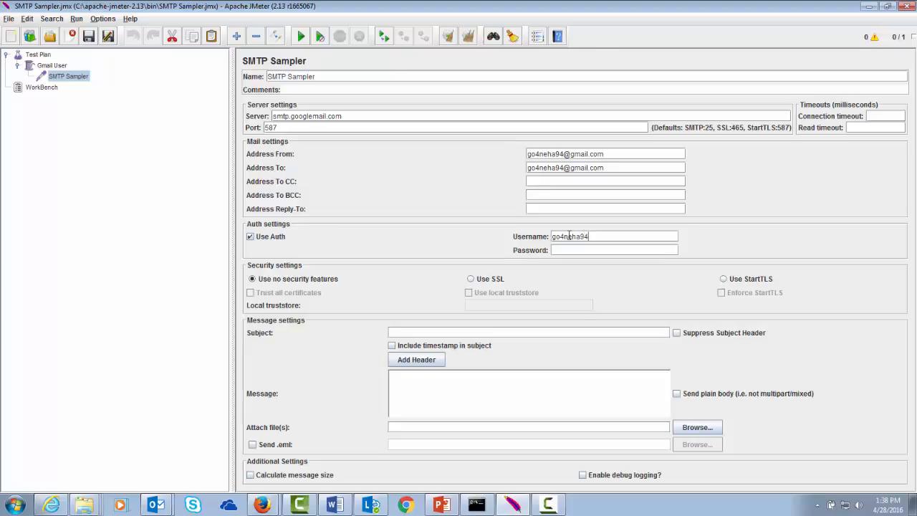
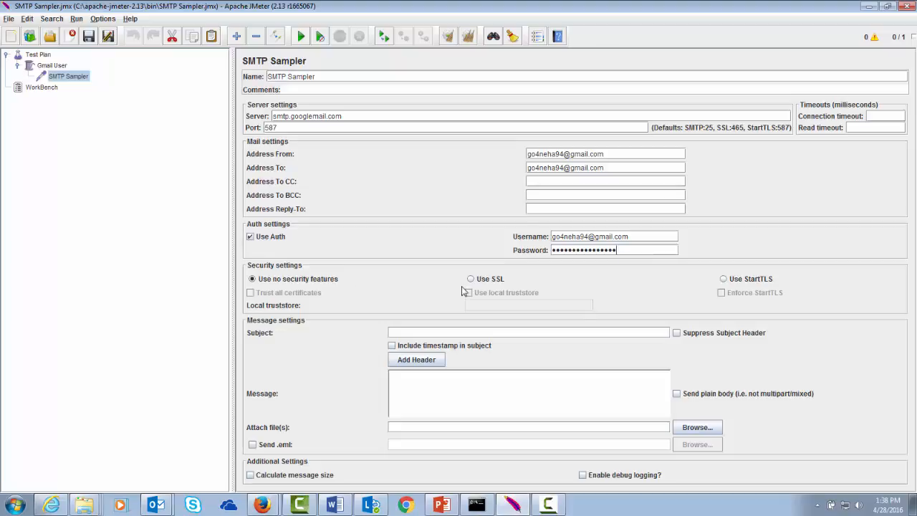
{"action": "left_click", "coordinate": [723, 279]}
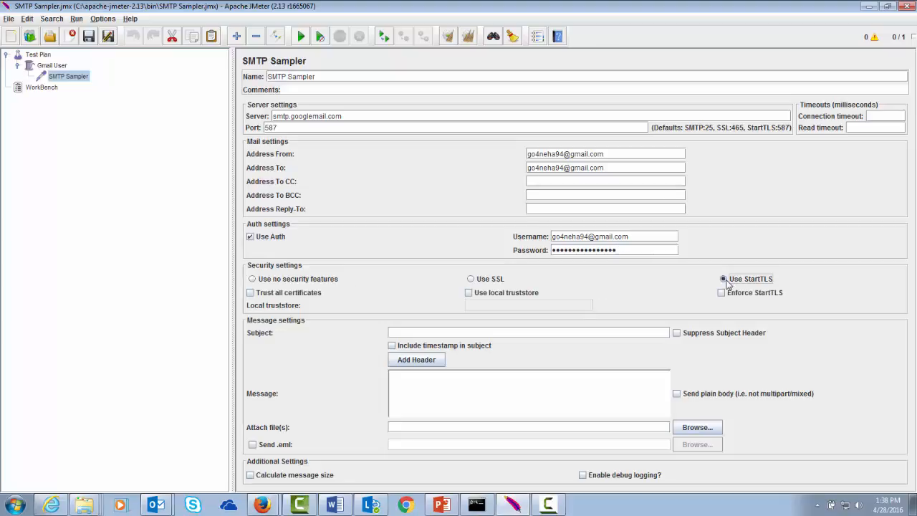
{"action": "left_click", "coordinate": [406, 331]}
{"action": "type", "text": "JMeter S"}
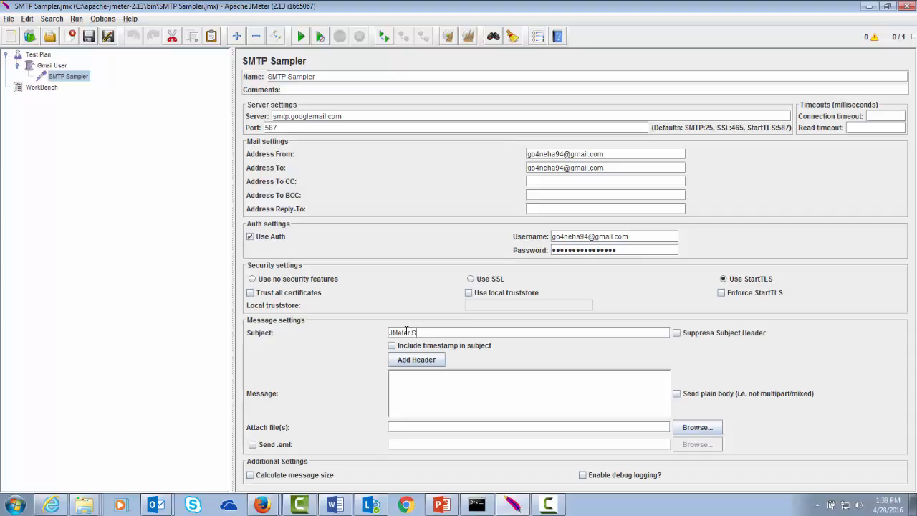
{"action": "type", "text": "MTP Test"}
{"action": "type", "text": "Tes"}
{"action": "type", "text": "t Mail!"}
- Add a View Results in Table listener under Gmail User, then reselect the SMTP Sampler
{"action": "left_click", "coordinate": [60, 67]}
{"action": "right_click", "coordinate": [59, 68]}
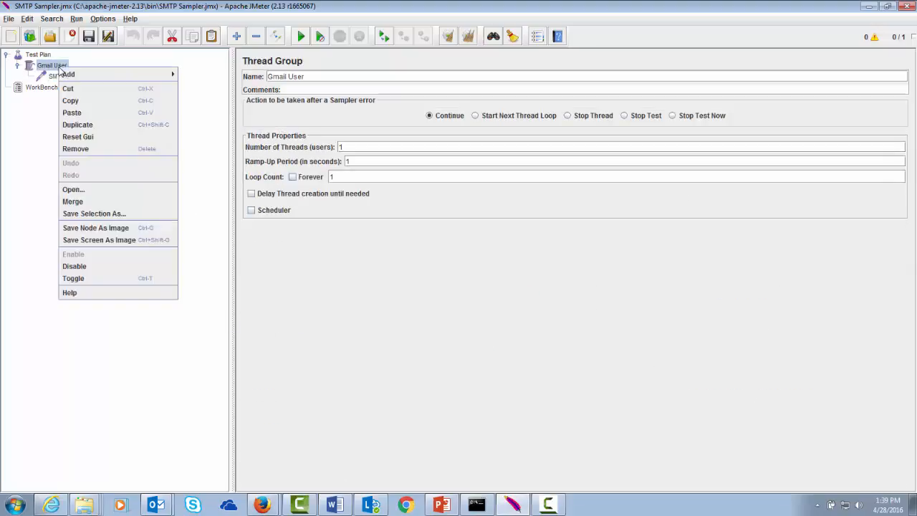
{"action": "mouse_move", "coordinate": [143, 76]}
{"action": "mouse_move", "coordinate": [210, 157]}
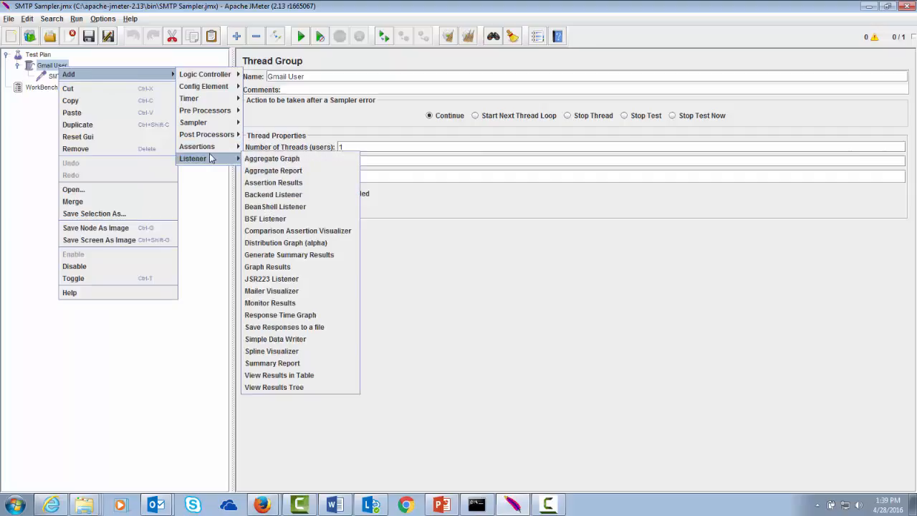
{"action": "left_click", "coordinate": [278, 375]}
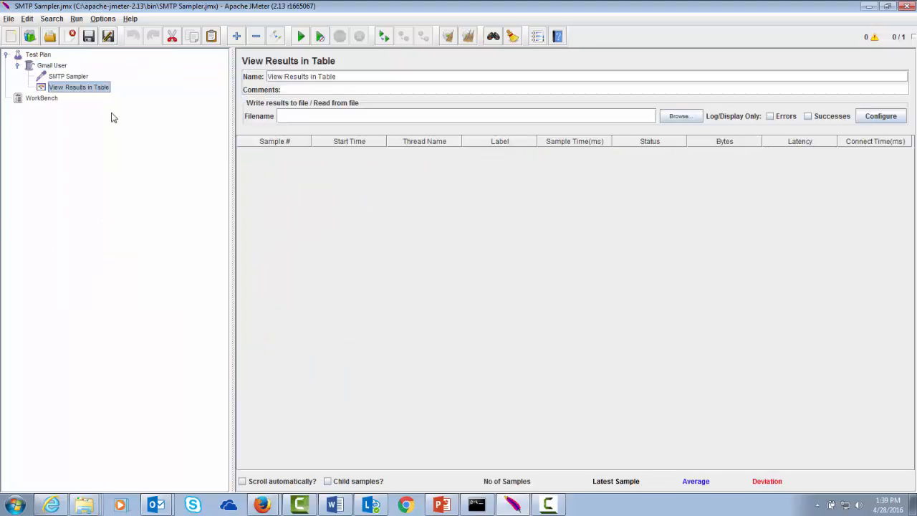
{"action": "left_click", "coordinate": [67, 78]}
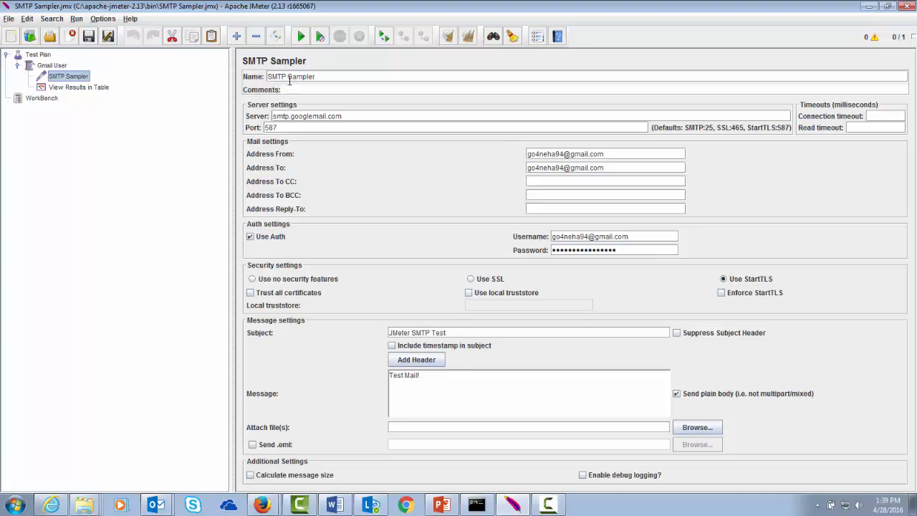
- Run the SMTP test and review its single result row in the results table
{"action": "left_click", "coordinate": [301, 37]}
{"action": "left_click", "coordinate": [85, 88]}
{"action": "left_click", "coordinate": [78, 77]}
{"action": "left_click", "coordinate": [87, 88]}
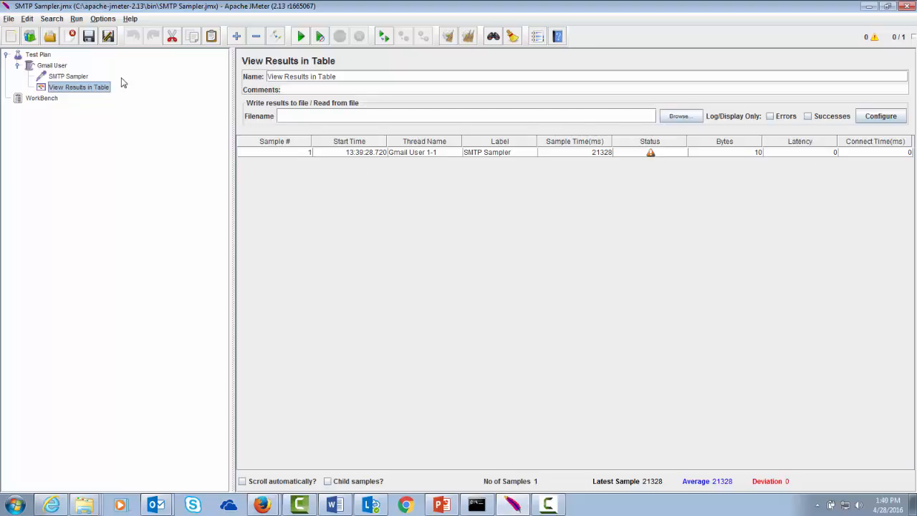
- Open the received 'JMeter SMTP Test' email in the Gmail browser window
{"action": "left_click", "coordinate": [77, 78]}
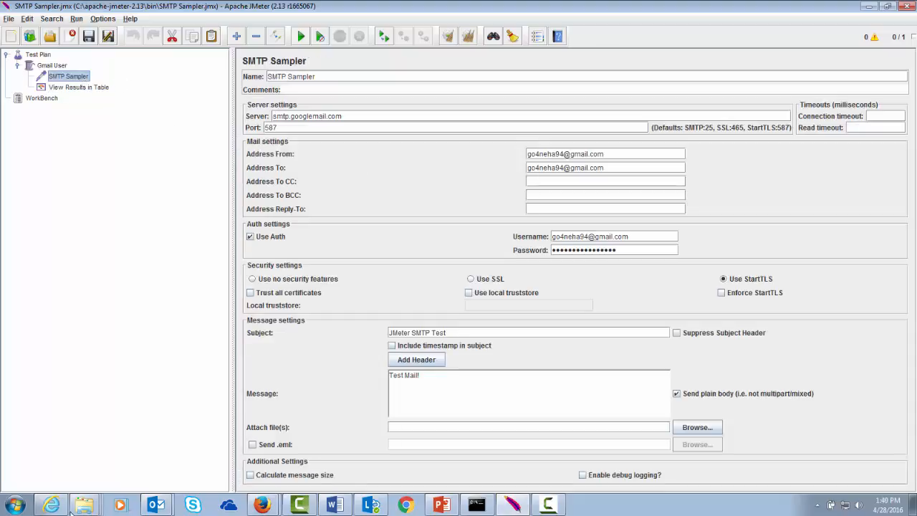
{"action": "left_click", "coordinate": [57, 484]}
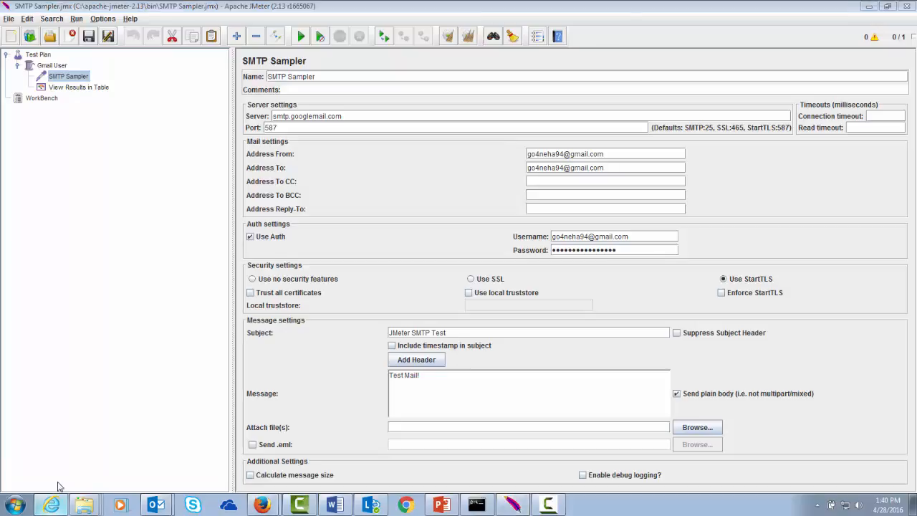
{"action": "left_click", "coordinate": [284, 174]}
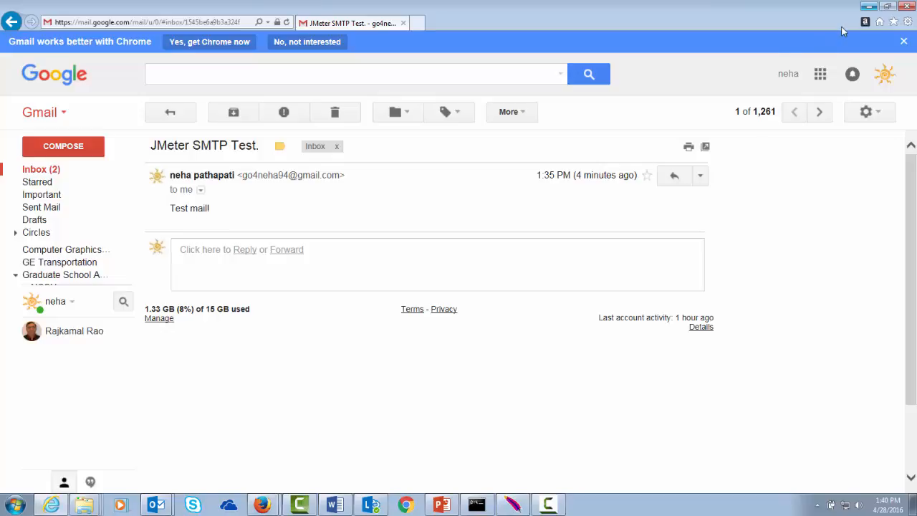
- Minimize the Gmail window and restore JMeter to the front
{"action": "left_click", "coordinate": [868, 7]}
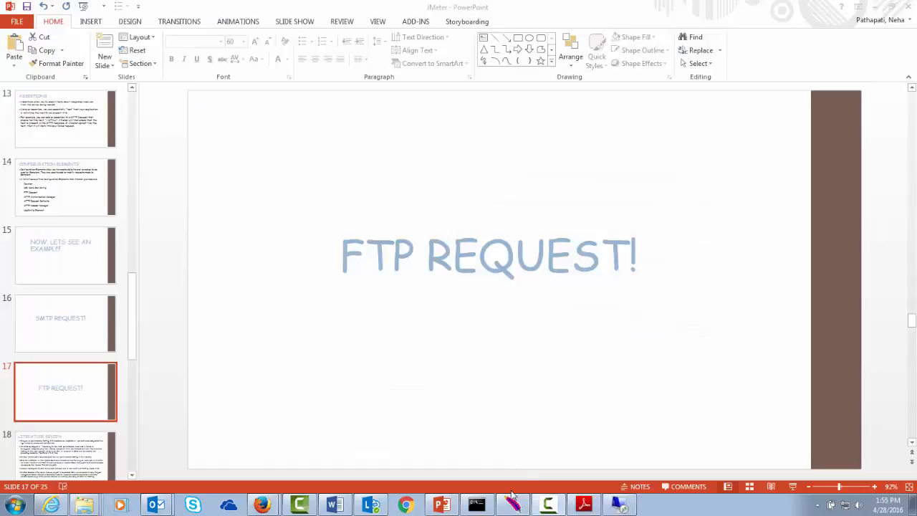
{"action": "mouse_move", "coordinate": [511, 500]}
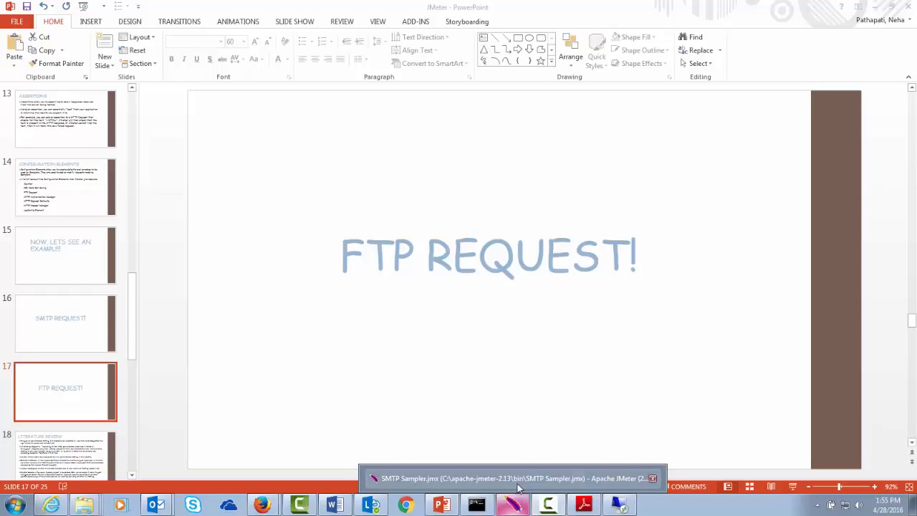
{"action": "left_click", "coordinate": [519, 488]}
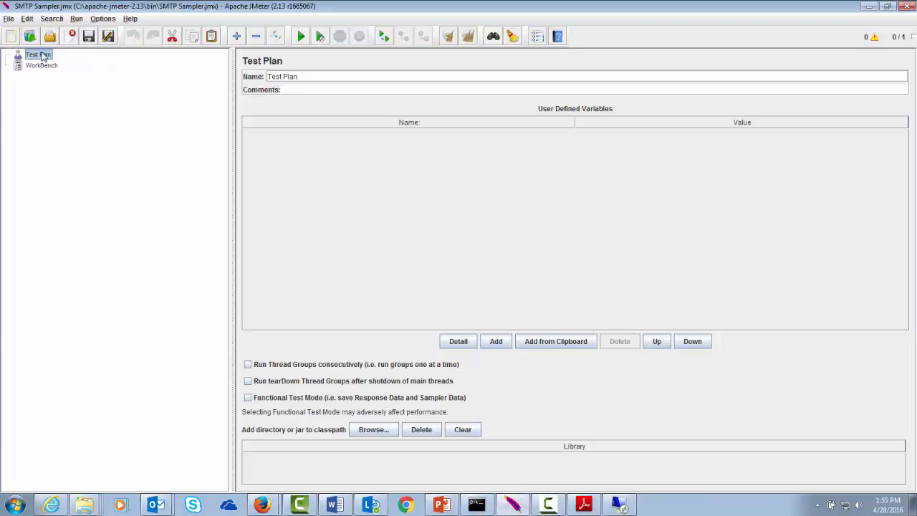
- Add a thread group named 'FTP Users' to the Test Plan
{"action": "right_click", "coordinate": [42, 56]}
{"action": "mouse_move", "coordinate": [53, 60]}
{"action": "mouse_move", "coordinate": [177, 61]}
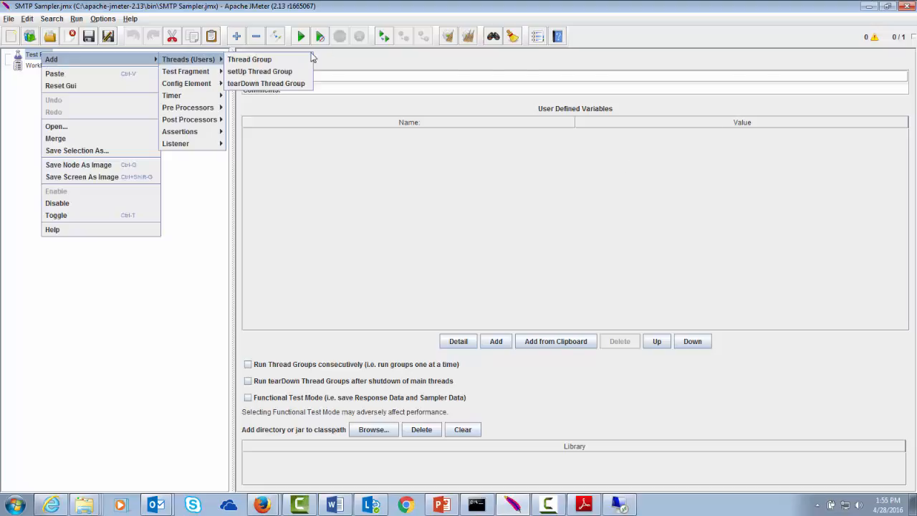
{"action": "left_click", "coordinate": [295, 62]}
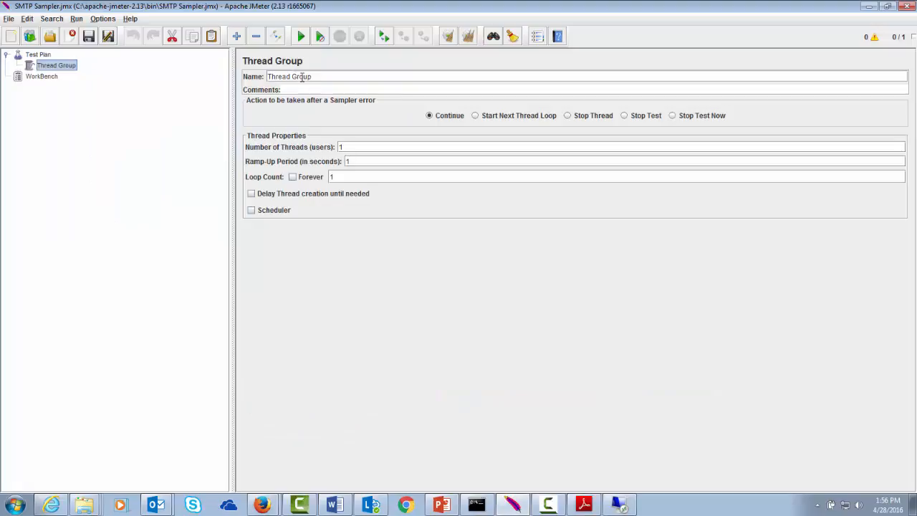
{"action": "left_click", "coordinate": [314, 76]}
{"action": "key", "text": "BackSpace"}
{"action": "key", "text": "BackSpace"}
{"action": "key", "text": "BackSpace"}
{"action": "key", "text": "BackSpace"}
{"action": "key", "text": "BackSpace"}
{"action": "key", "text": "BackSpace"}
{"action": "key", "text": "BackSpace"}
{"action": "key", "text": "BackSpace"}
{"action": "key", "text": "BackSpace"}
{"action": "key", "text": "BackSpace"}
{"action": "key", "text": "BackSpace"}
{"action": "key", "text": "BackSpace"}
{"action": "type", "text": "FTP Users"}
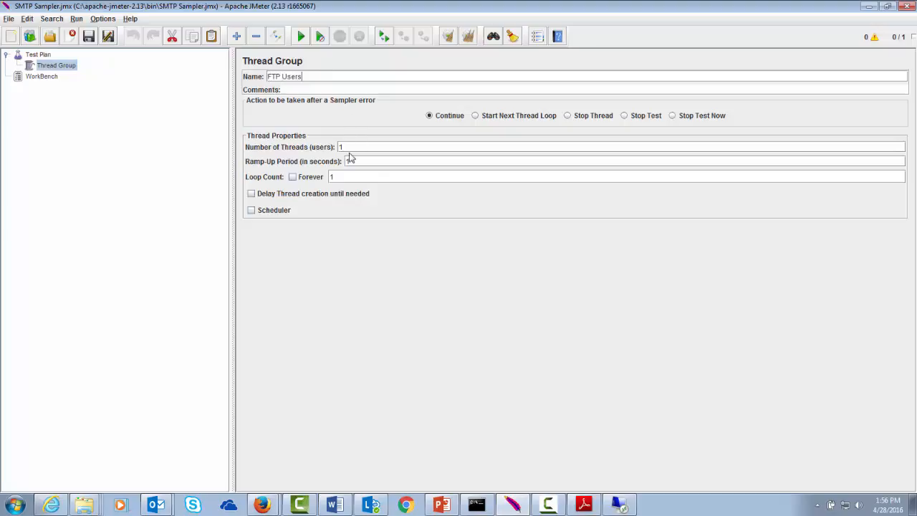
- Add an FTP Request sampler under the FTP Users thread group
{"action": "right_click", "coordinate": [57, 65]}
{"action": "mouse_move", "coordinate": [167, 74]}
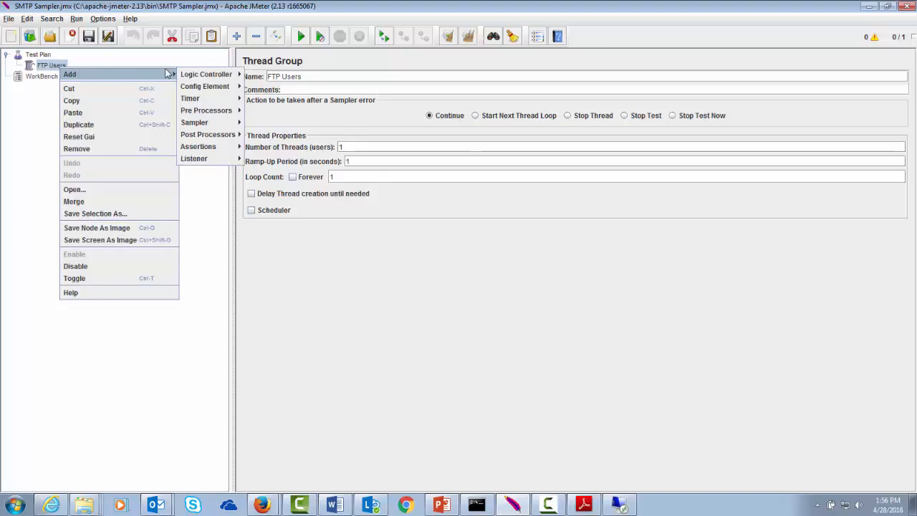
{"action": "mouse_move", "coordinate": [204, 122]}
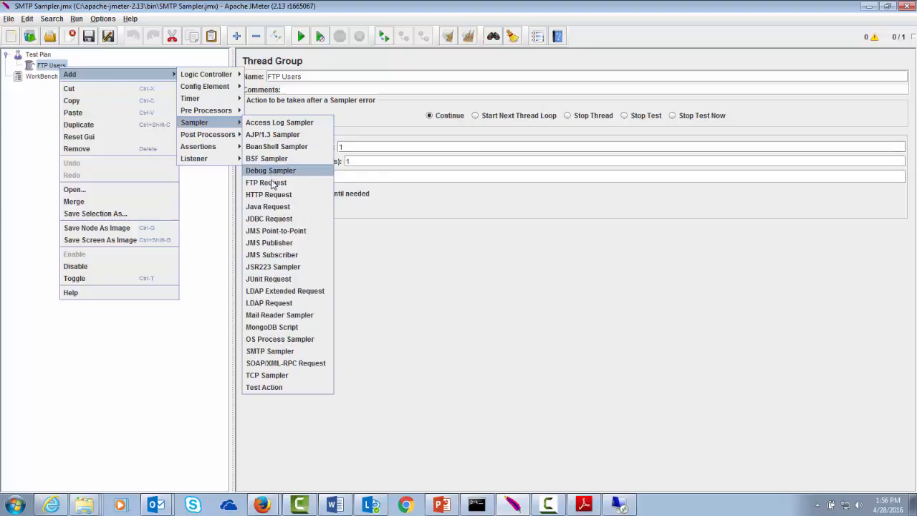
{"action": "left_click", "coordinate": [271, 182]}
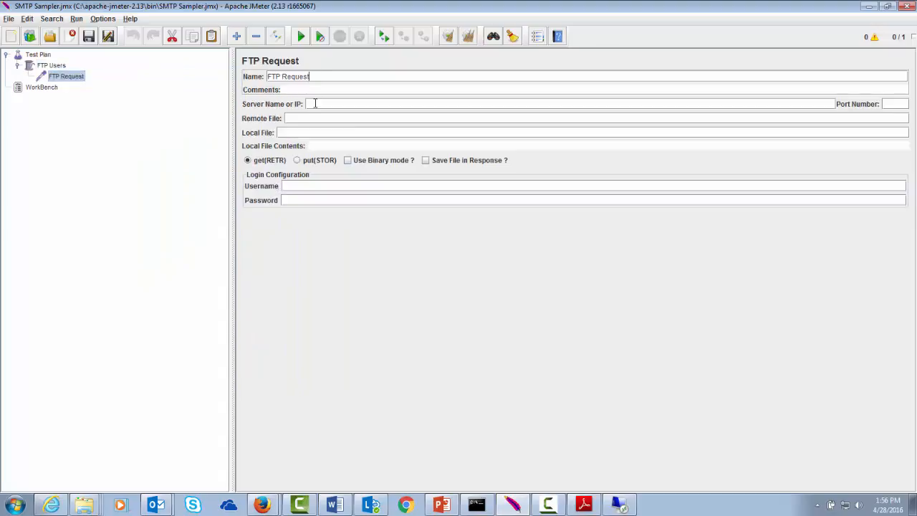
- Set server 130.147.168.55 and the remote file path, replacing its forward slashes with backslashes
{"action": "type", "text": "130.147.168.55"}
{"action": "left_click", "coordinate": [311, 118]}
{"action": "type", "text": "C"}
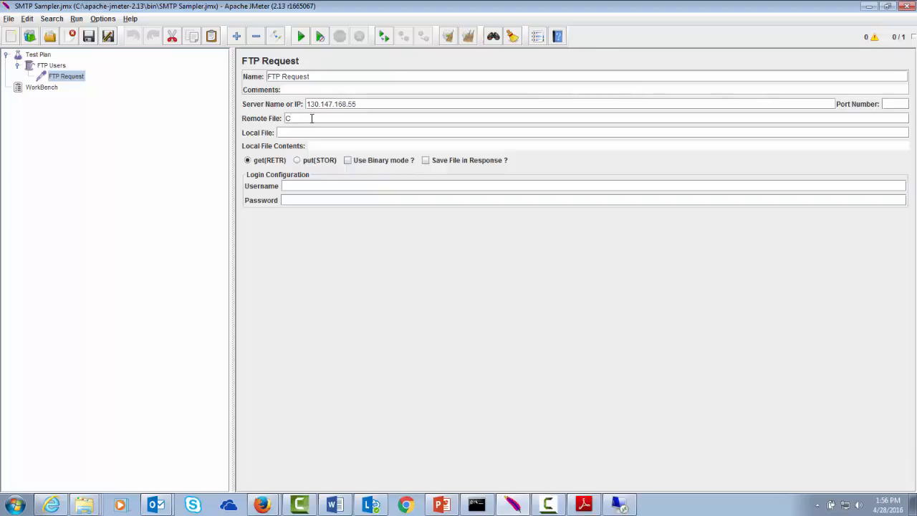
{"action": "type", "text": ":/JMeter/test/Test.txt"}
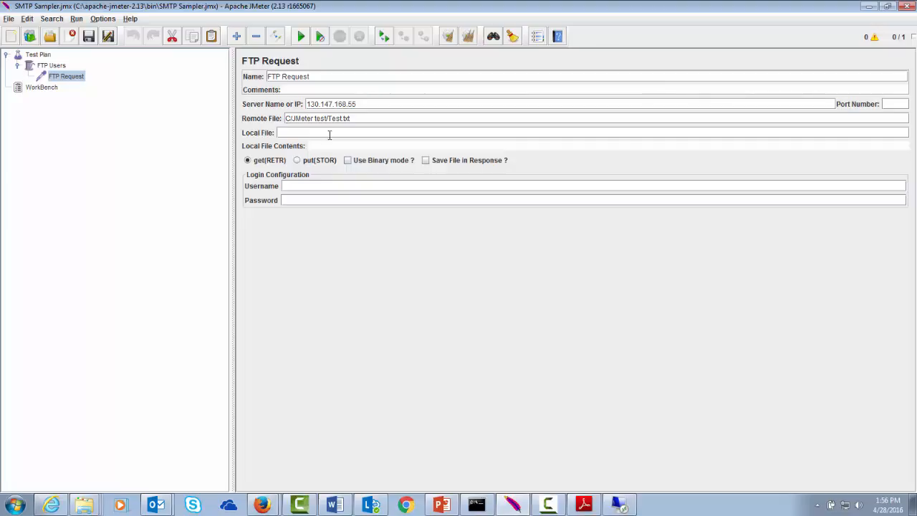
{"action": "type", "text": "\\"}
{"action": "key", "text": "Delete"}
{"action": "type", "text": "\\"}
{"action": "key", "text": "Right"}
{"action": "key", "text": "Right"}
{"action": "key", "text": "Right"}
{"action": "key", "text": "Right"}
{"action": "key", "text": "Right"}
{"action": "key", "text": "Delete"}
{"action": "type", "text": "\\"}
- Set local file \C\JMeter.txt, choose put(STOR), and enter the FTP username and password
{"action": "left_click", "coordinate": [311, 131]}
{"action": "type", "text": "\\C\\JM"}
{"action": "key", "text": "BackSpace"}
{"action": "key", "text": "BackSpace"}
{"action": "key", "text": "BackSpace"}
{"action": "type", "text": "\\JM"}
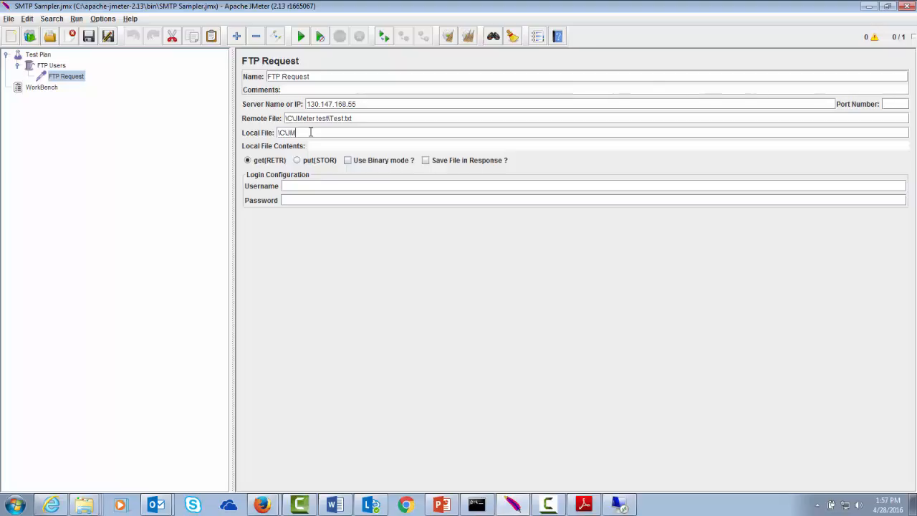
{"action": "type", "text": "eter.txt"}
{"action": "left_click", "coordinate": [297, 161]}
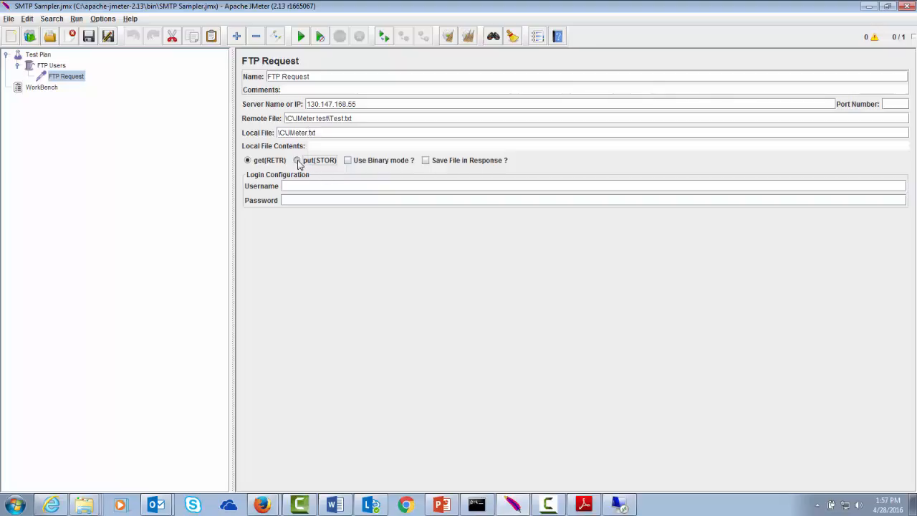
{"action": "left_click", "coordinate": [298, 185]}
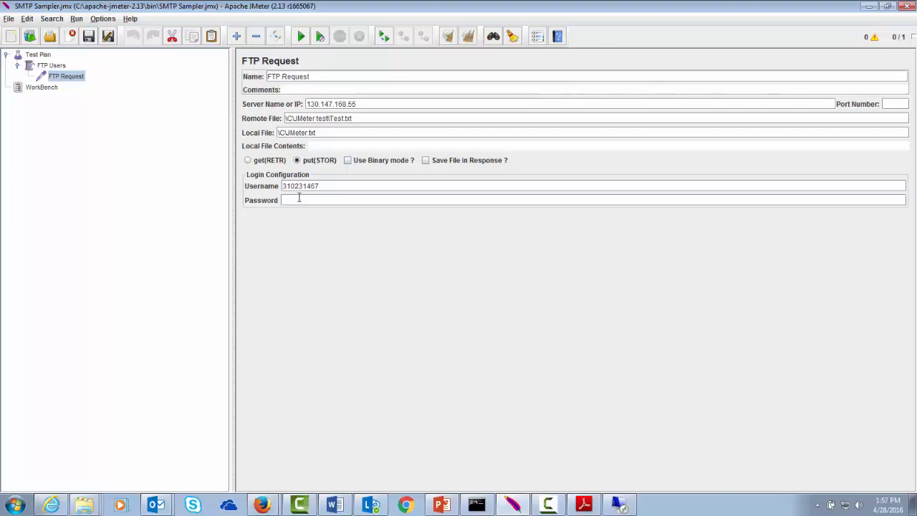
{"action": "left_click", "coordinate": [298, 201]}
{"action": "type", "text": "1••••••••"}
- Add a View Results in Table listener named 'FTP Result' under FTP Users, then run the FTP test
{"action": "left_click", "coordinate": [57, 66]}
{"action": "right_click", "coordinate": [58, 68]}
{"action": "mouse_move", "coordinate": [73, 77]}
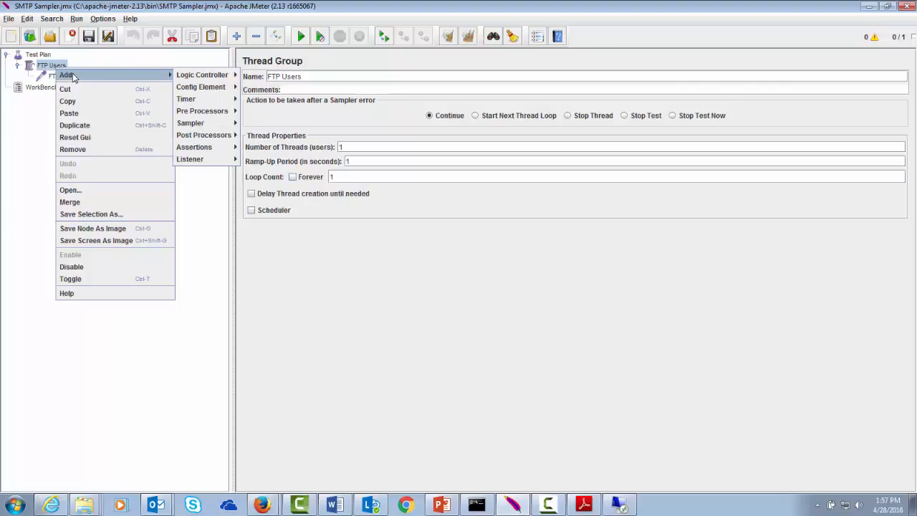
{"action": "mouse_move", "coordinate": [204, 159]}
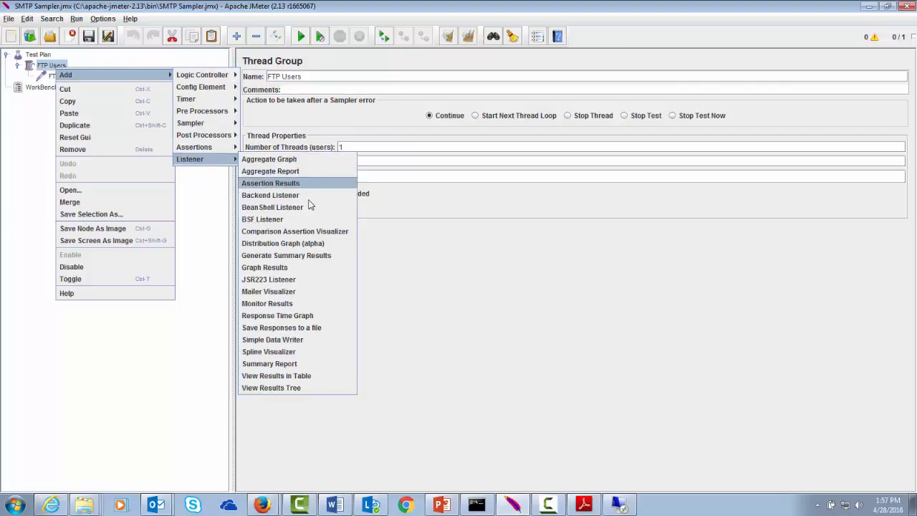
{"action": "left_click", "coordinate": [267, 377]}
{"action": "key", "text": "BackSpace"}
{"action": "key", "text": "BackSpace"}
{"action": "key", "text": "BackSpace"}
{"action": "key", "text": "BackSpace"}
{"action": "key", "text": "BackSpace"}
{"action": "key", "text": "BackSpace"}
{"action": "key", "text": "BackSpace"}
{"action": "key", "text": "BackSpace"}
{"action": "key", "text": "BackSpace"}
{"action": "key", "text": "BackSpace"}
{"action": "key", "text": "BackSpace"}
{"action": "key", "text": "BackSpace"}
{"action": "key", "text": "BackSpace"}
{"action": "key", "text": "BackSpace"}
{"action": "key", "text": "BackSpace"}
{"action": "key", "text": "BackSpace"}
{"action": "key", "text": "BackSpace"}
{"action": "key", "text": "BackSpace"}
{"action": "key", "text": "BackSpace"}
{"action": "key", "text": "BackSpace"}
{"action": "type", "text": "FTP Result"}
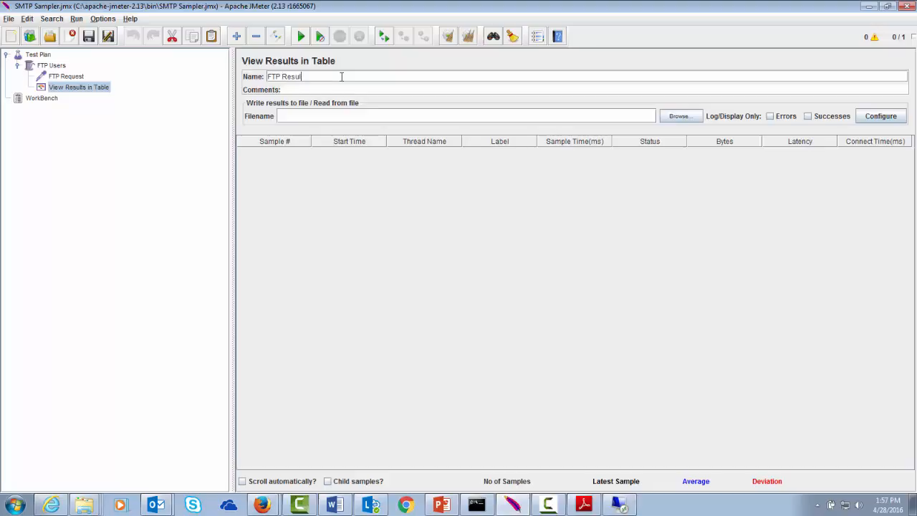
{"action": "left_click", "coordinate": [72, 76]}
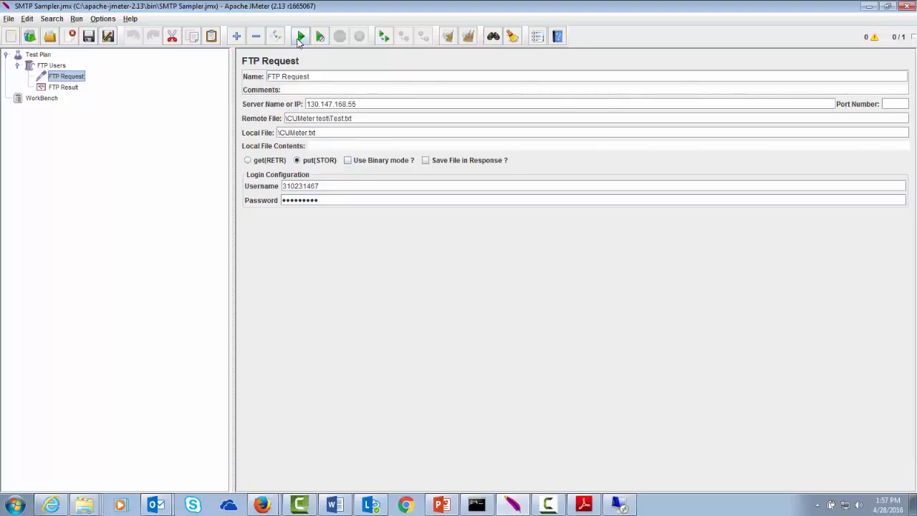
{"action": "left_click", "coordinate": [300, 37]}
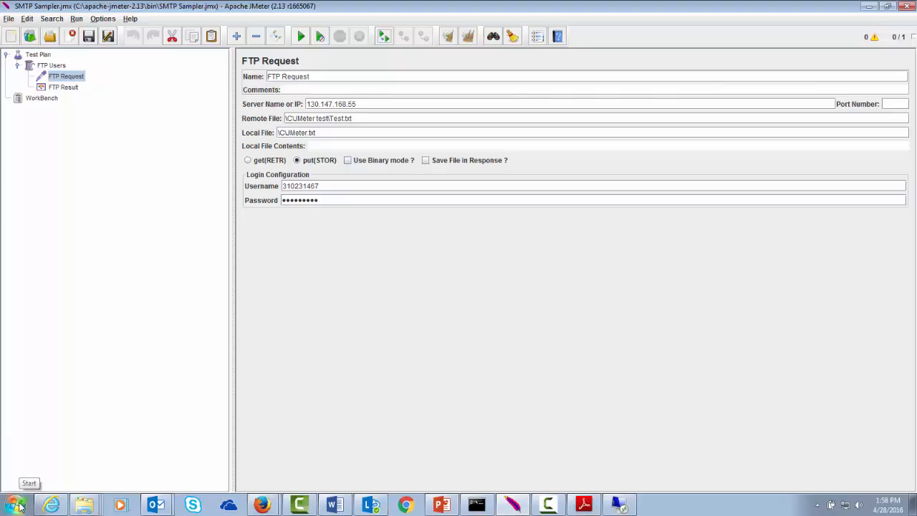
- Open JMeter.txt from the C: drive, then switch to the 130.147.168.55 remote desktop
{"action": "left_click", "coordinate": [19, 505]}
{"action": "left_click", "coordinate": [172, 287]}
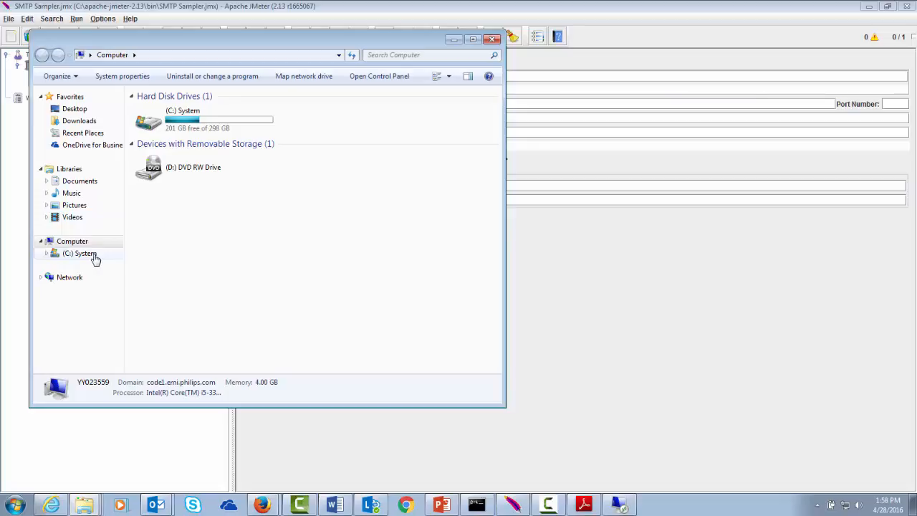
{"action": "left_click", "coordinate": [95, 258]}
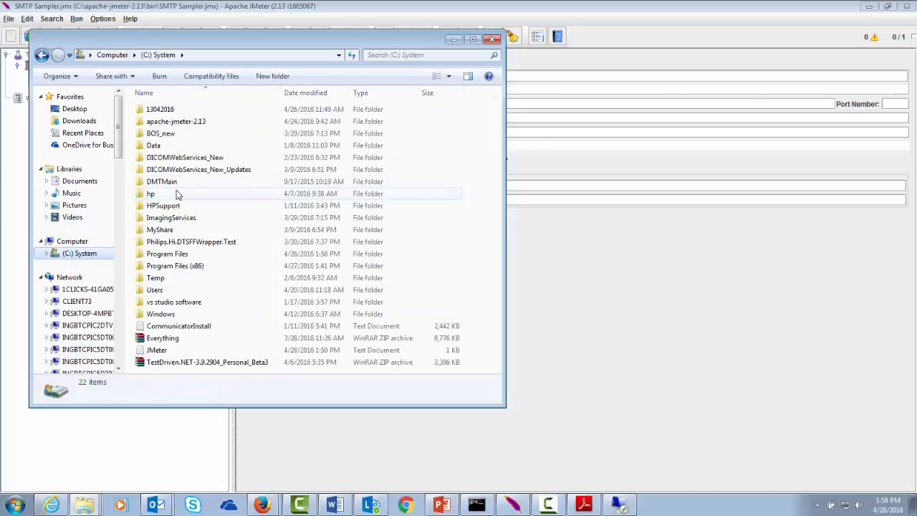
{"action": "double_click", "coordinate": [179, 350]}
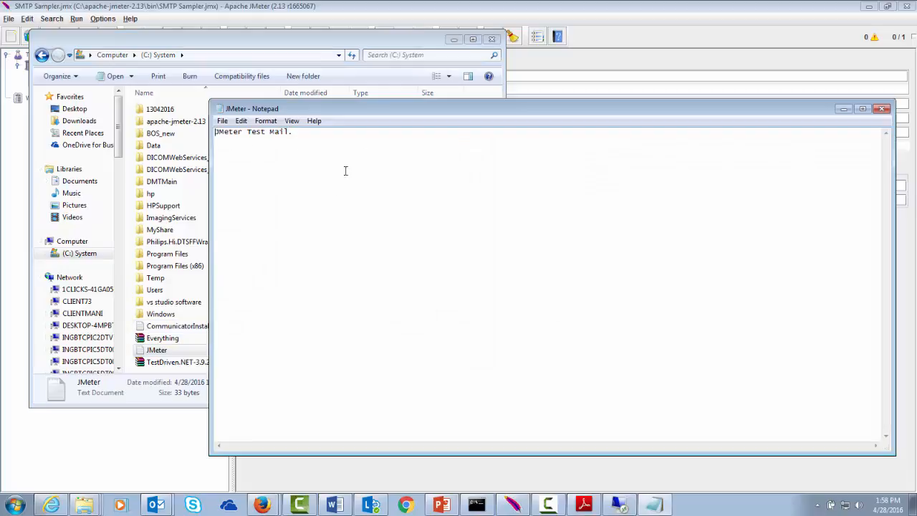
{"action": "mouse_move", "coordinate": [619, 505]}
{"action": "left_click", "coordinate": [591, 484]}
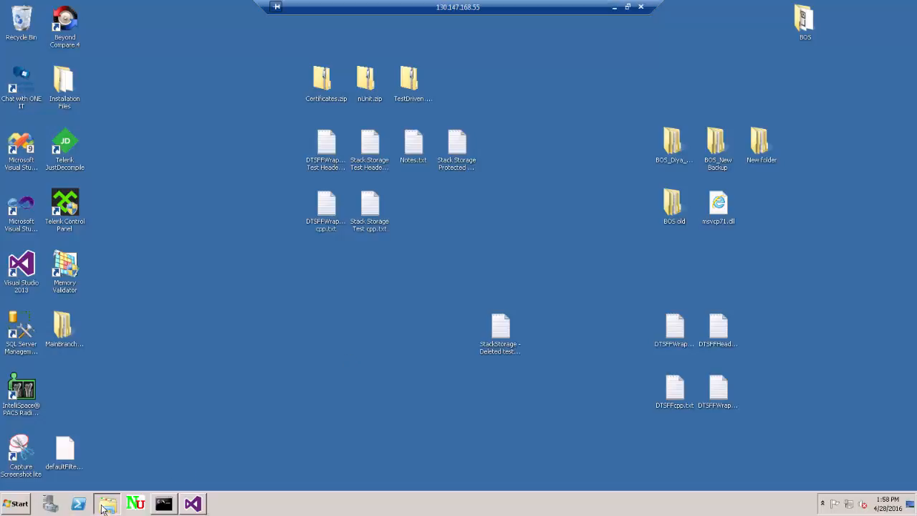
- Check that the remote C:\JMeter Test\Test.txt reads 'JMeter Test Mail.', then minimise the remote session
{"action": "left_click", "coordinate": [103, 506]}
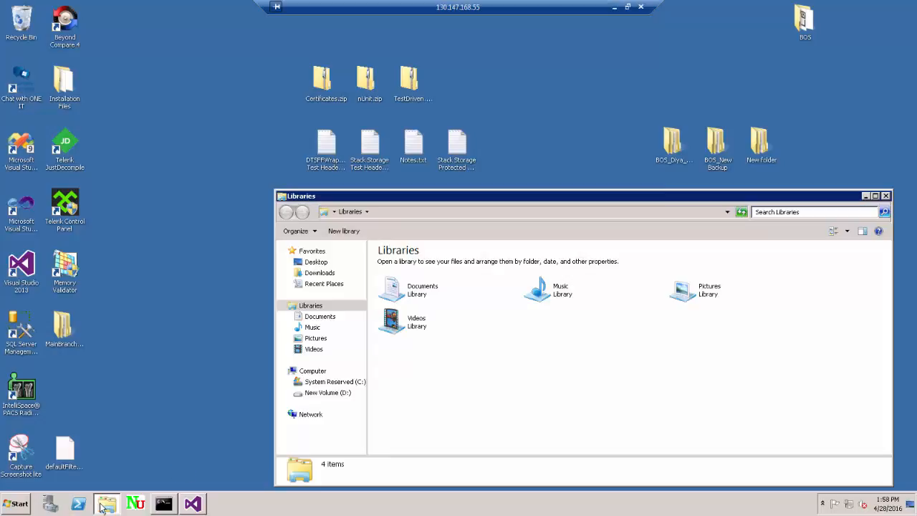
{"action": "left_click", "coordinate": [341, 386]}
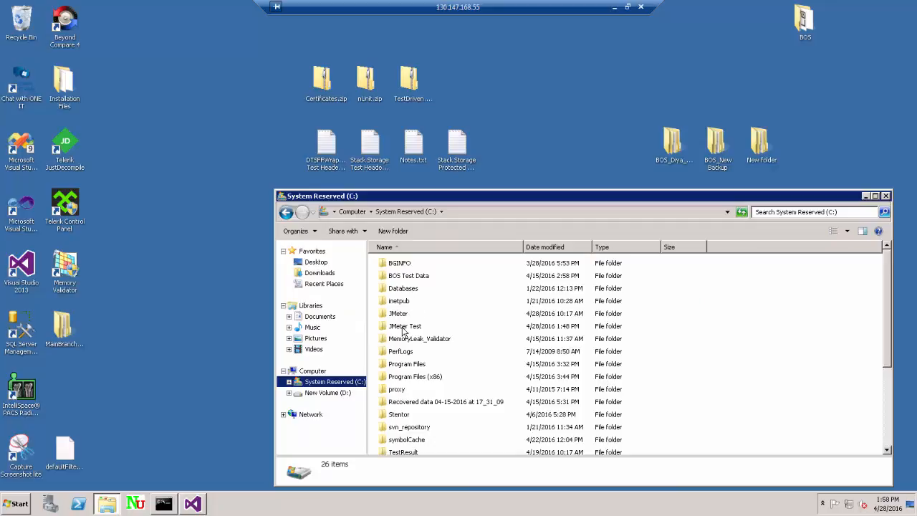
{"action": "double_click", "coordinate": [403, 328]}
{"action": "double_click", "coordinate": [403, 265]}
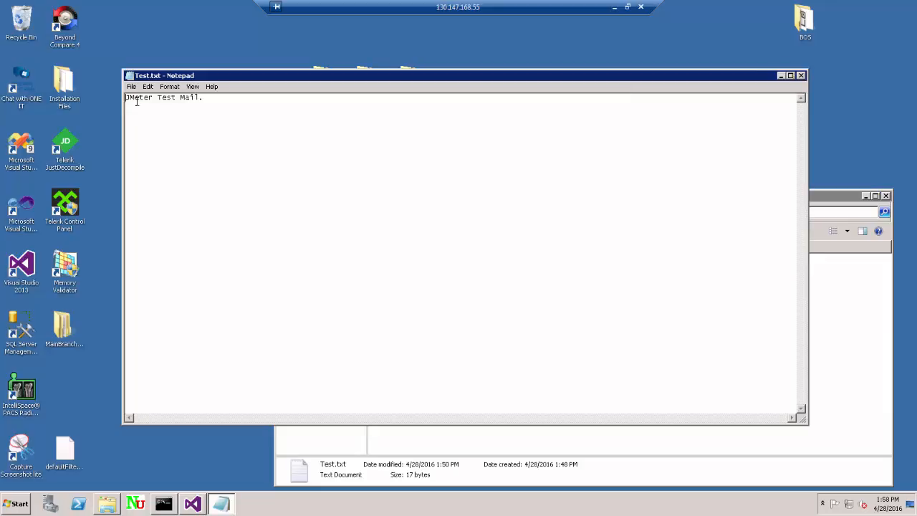
{"action": "left_click", "coordinate": [614, 10]}
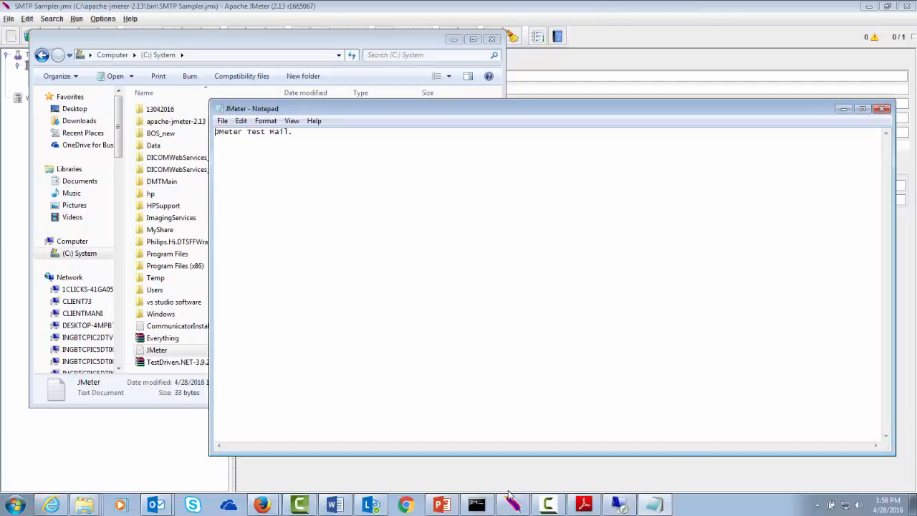
{"action": "mouse_move", "coordinate": [521, 501]}
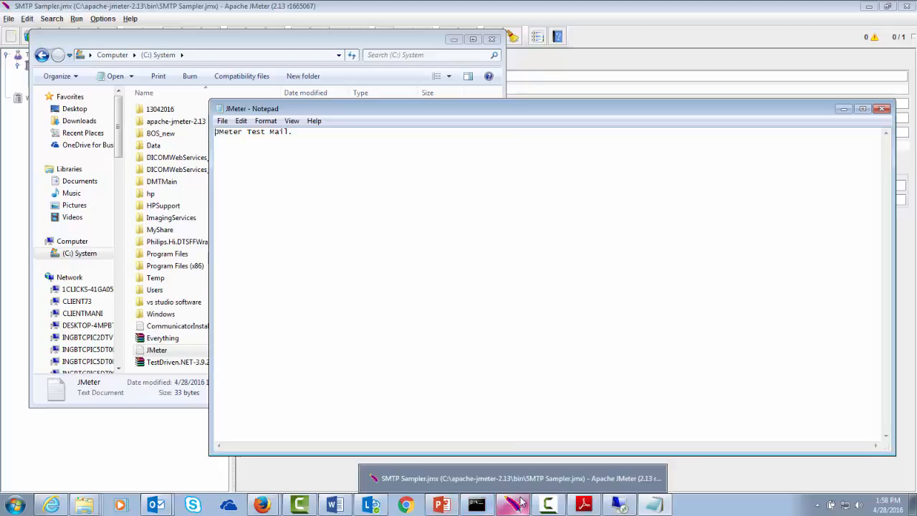
{"action": "mouse_move", "coordinate": [556, 507]}
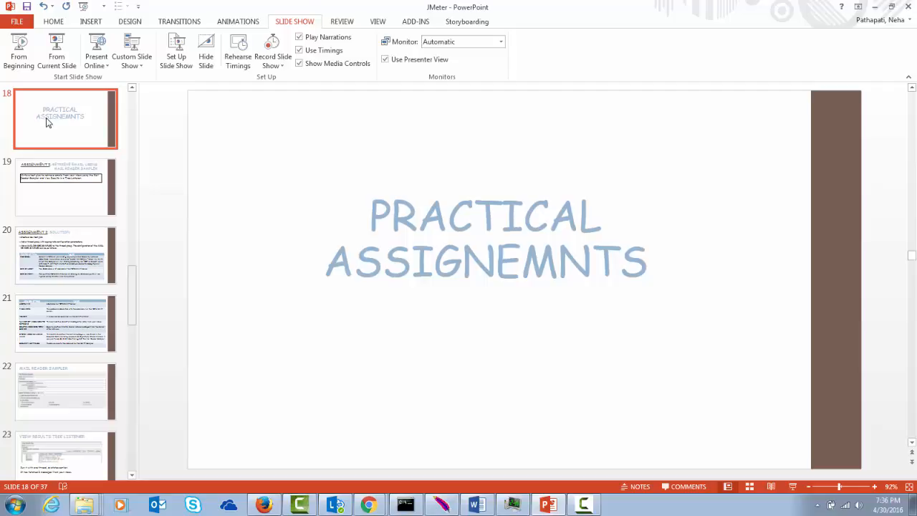
- Advance past the assignment task slide to slide 20, 'Assignment I: Solution'
{"action": "key", "text": "Down"}
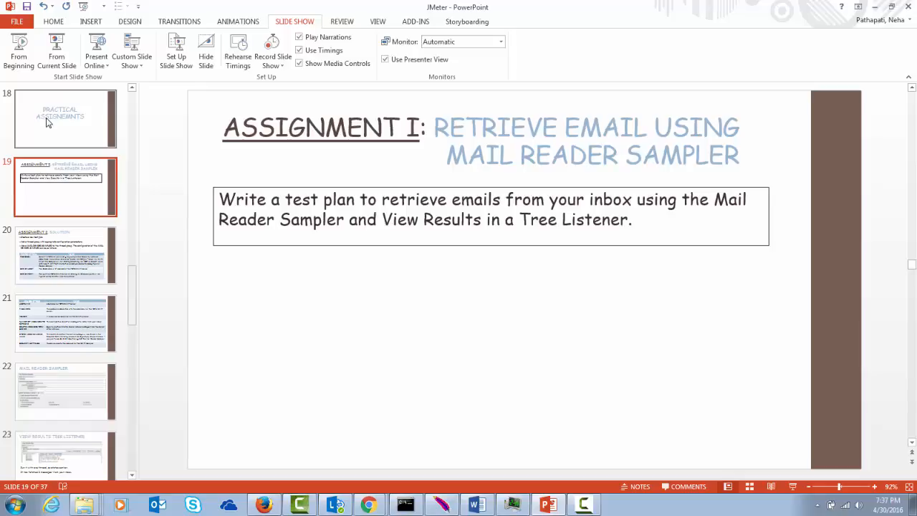
{"action": "key", "text": "Down"}
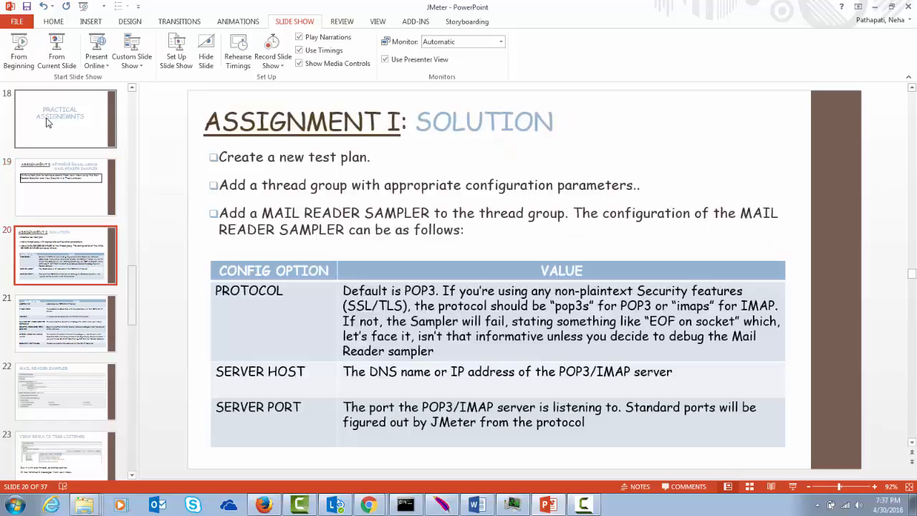